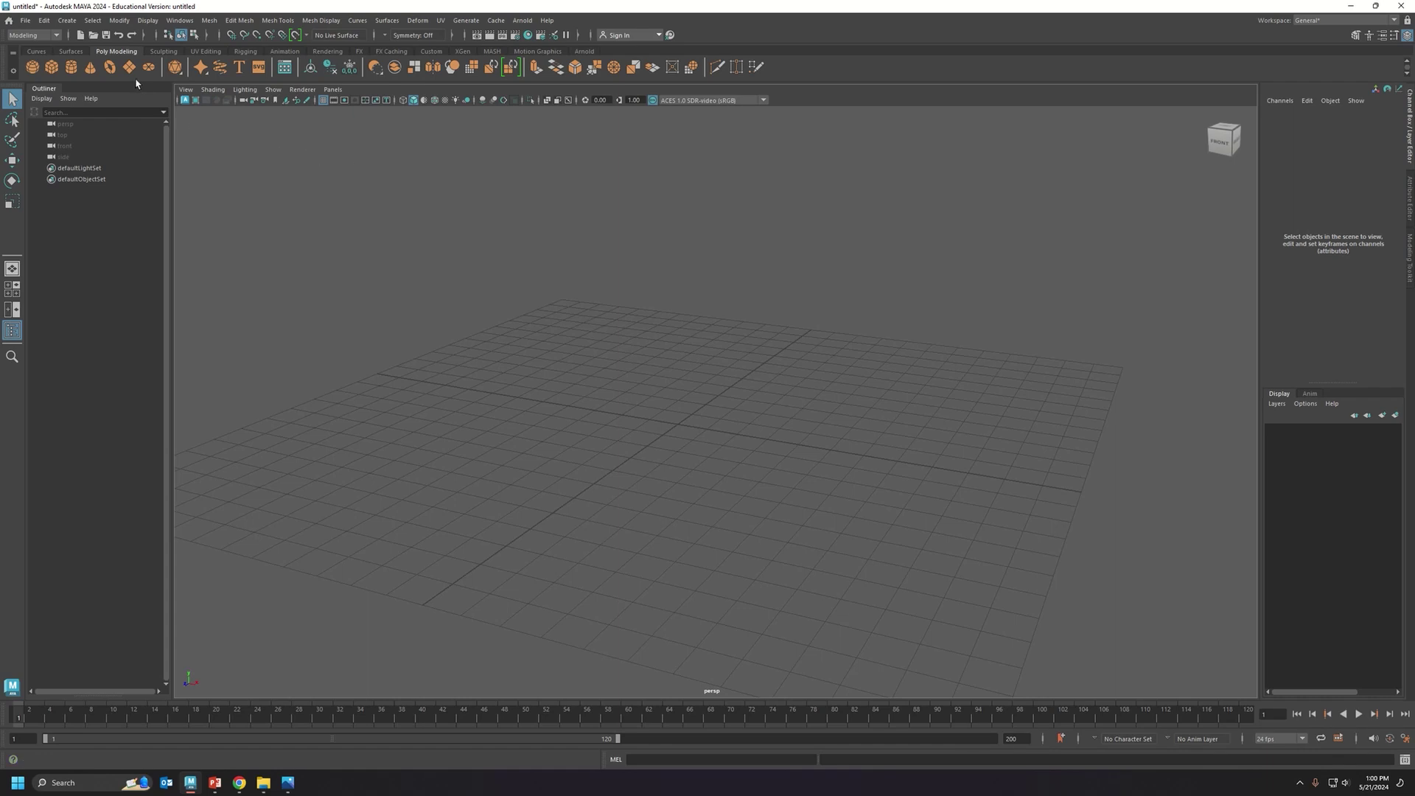
# Create a polygon cube at the grid origin and select it
pyautogui.click(51, 66)
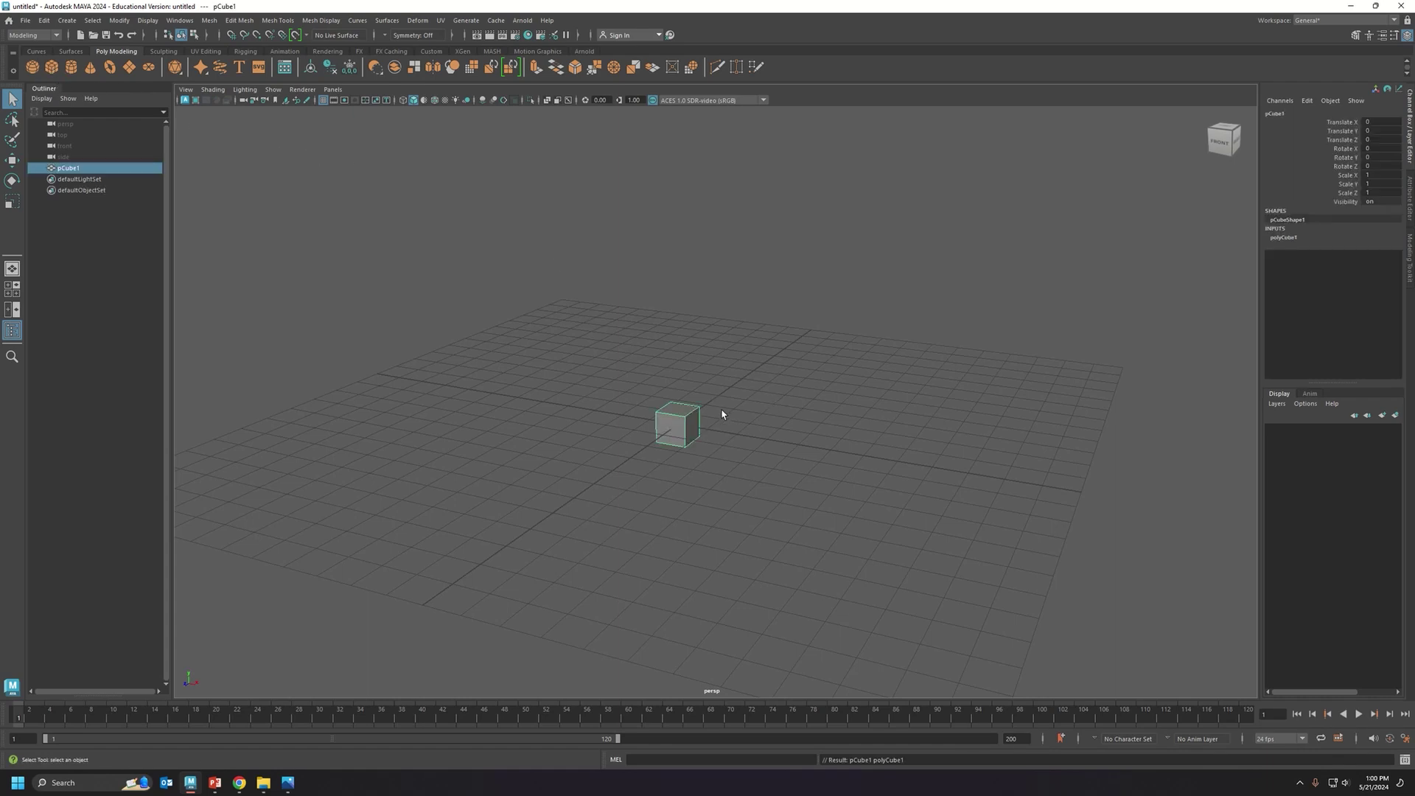
pyautogui.keyDown('alt'); pyautogui.moveTo(680, 428); pyautogui.dragTo(665, 424); pyautogui.keyUp('alt')
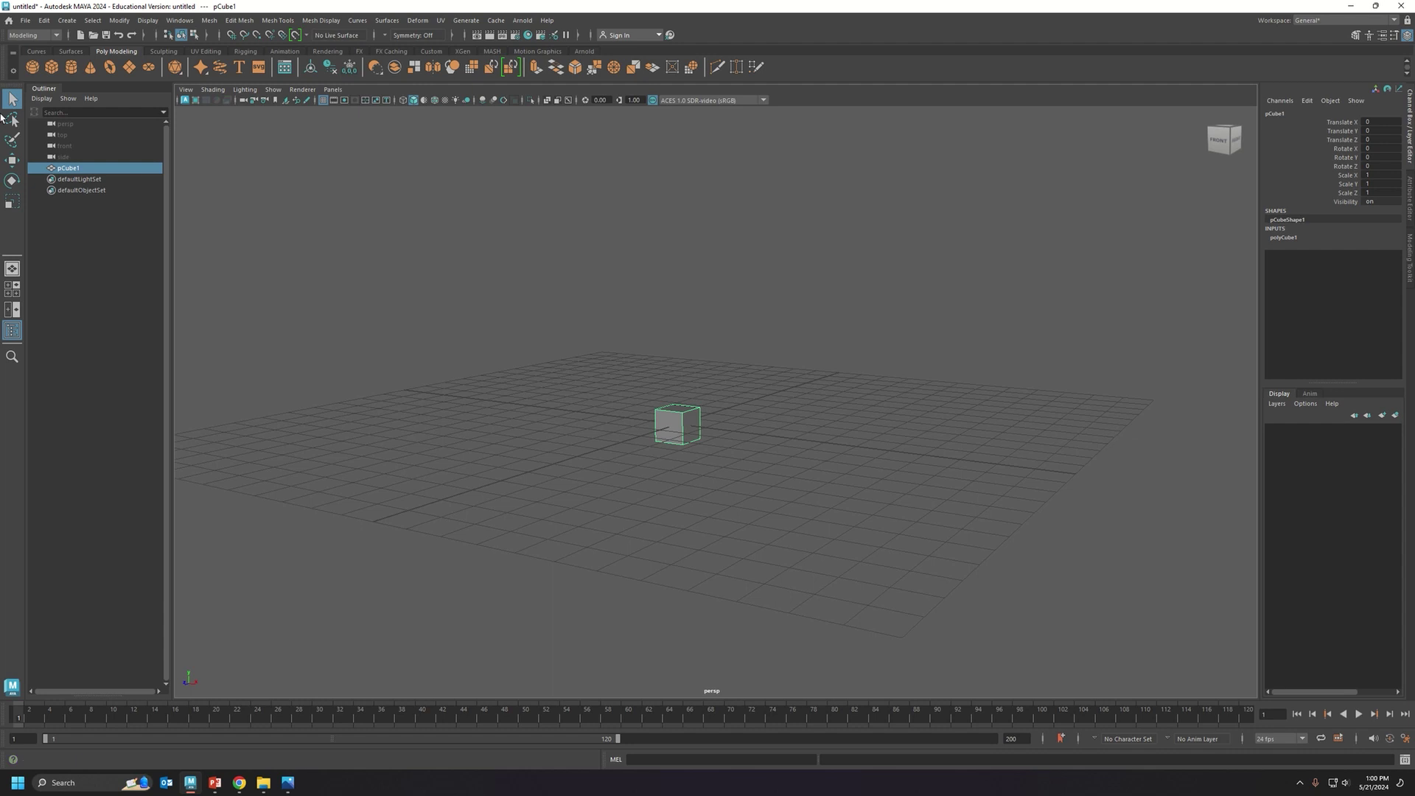
pyautogui.click(664, 391)
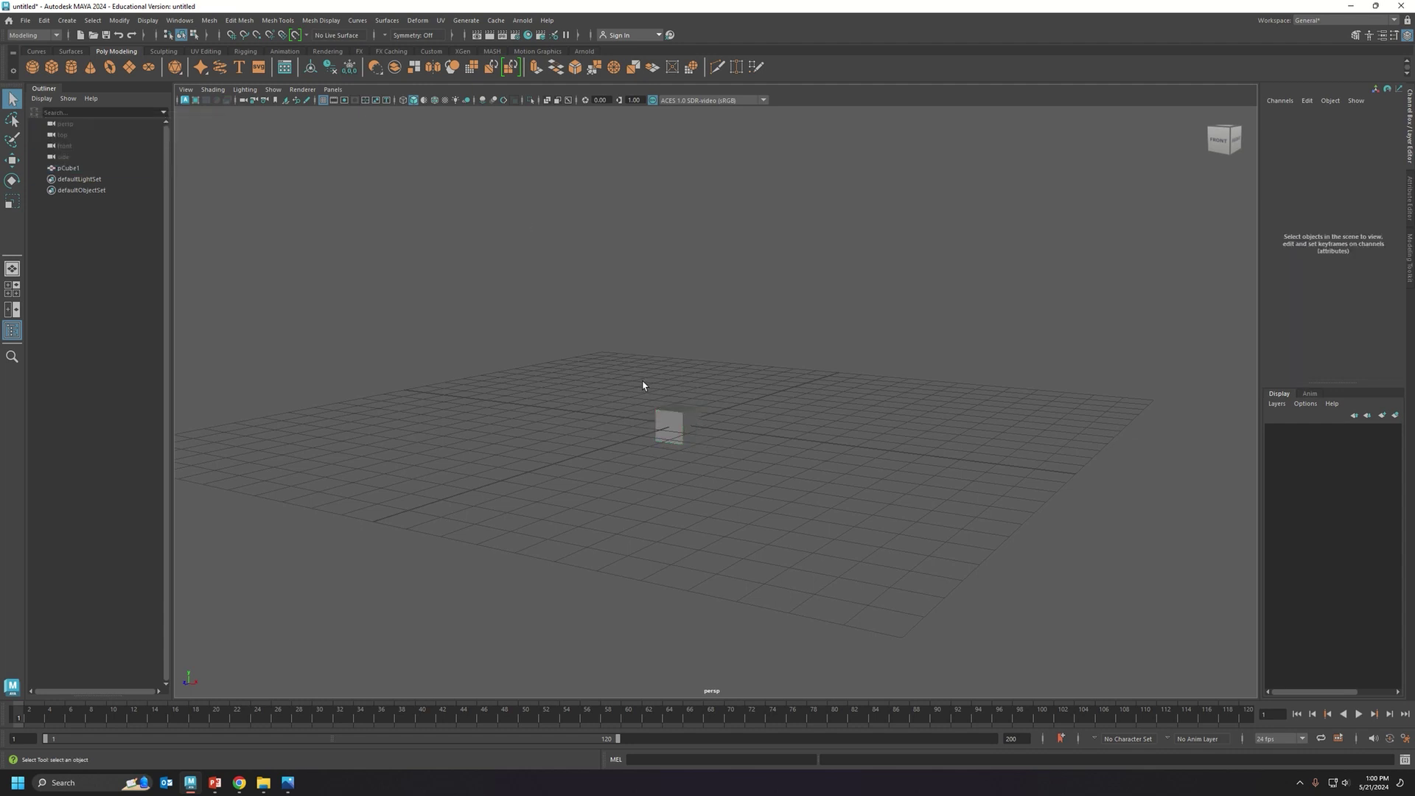
pyautogui.click(683, 421)
# Try moving the cube up and down, sideways and in depth along single axes with the Move tool
pyautogui.press('w')
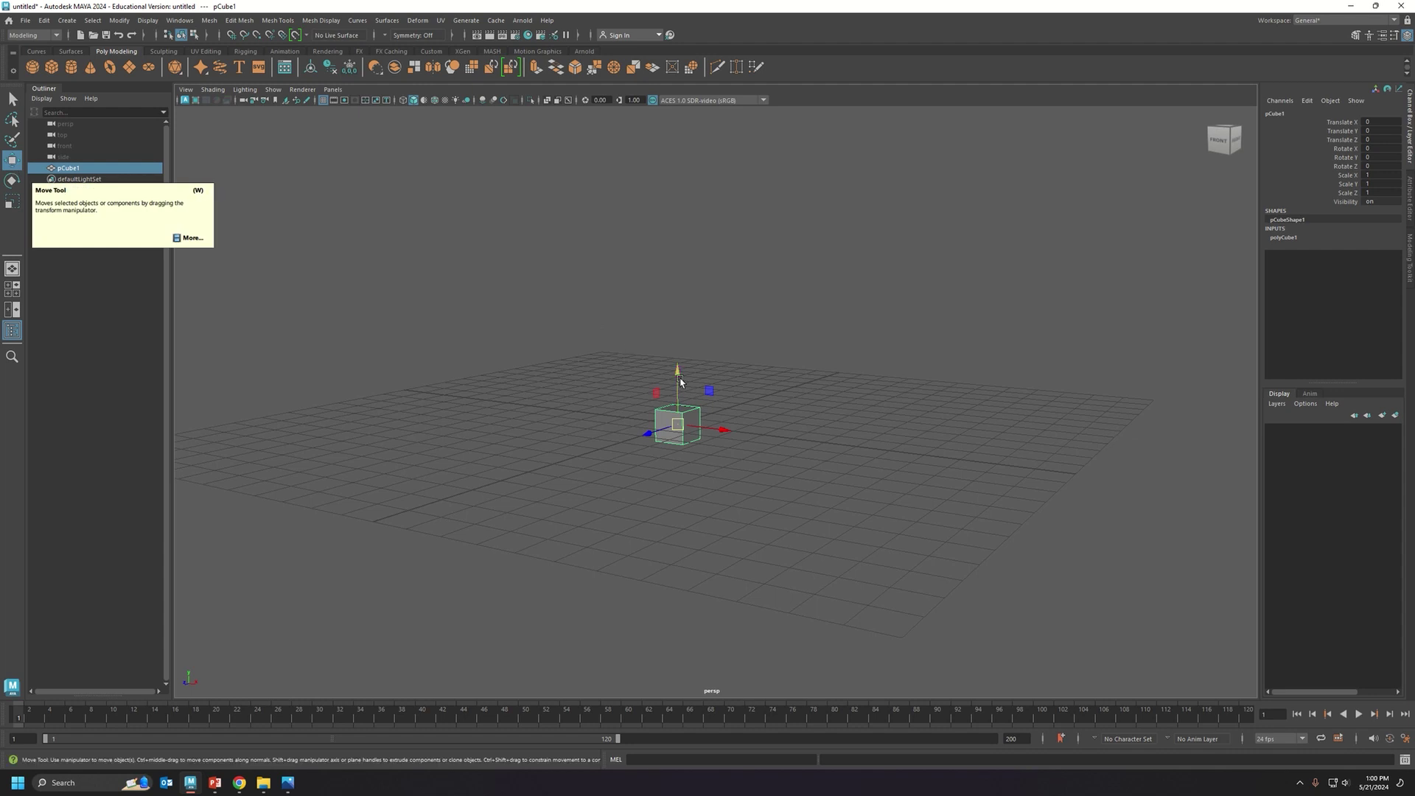
pyautogui.moveTo(681, 381); pyautogui.dragTo(679, 342)
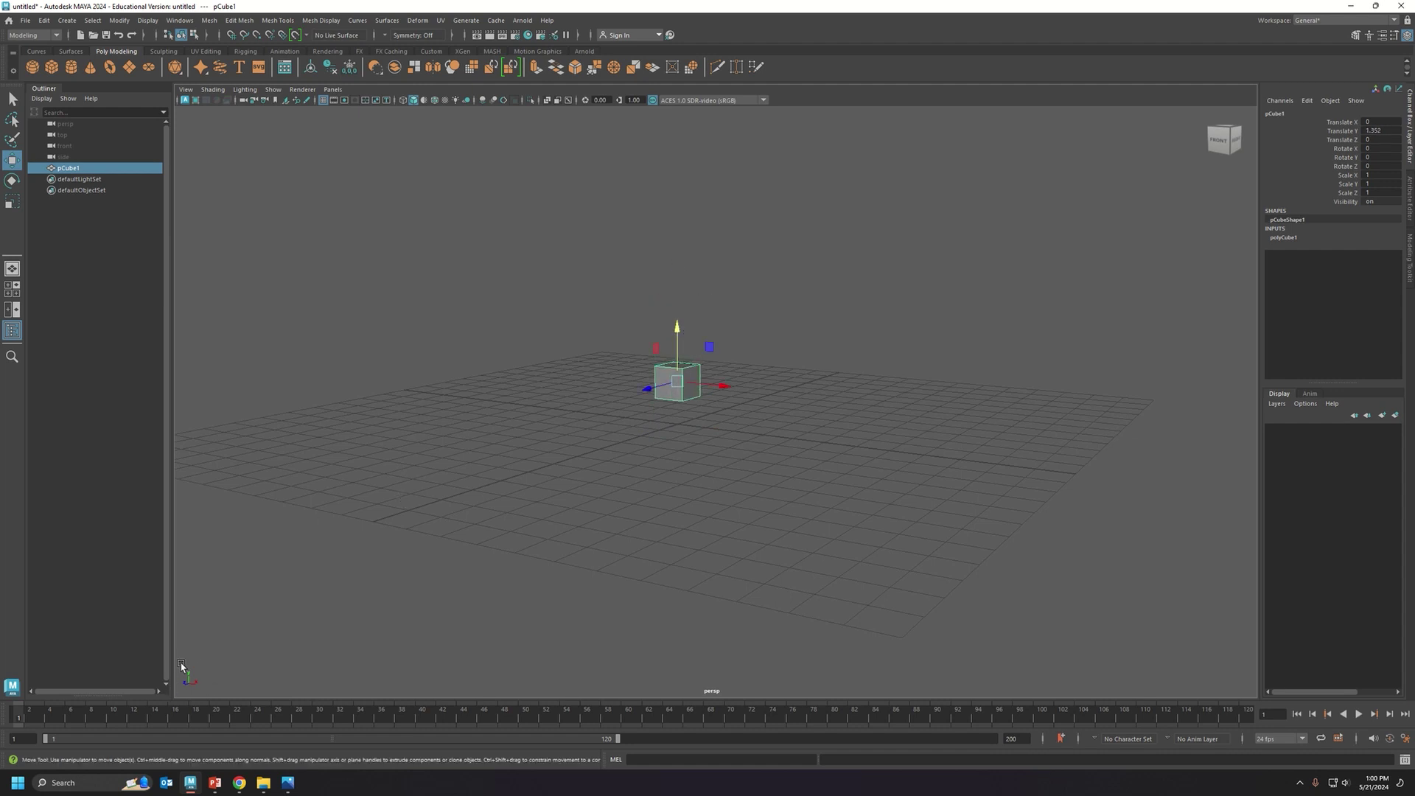
pyautogui.moveTo(676, 333); pyautogui.dragTo(676, 368)
pyautogui.moveTo(723, 411); pyautogui.dragTo(714, 451)
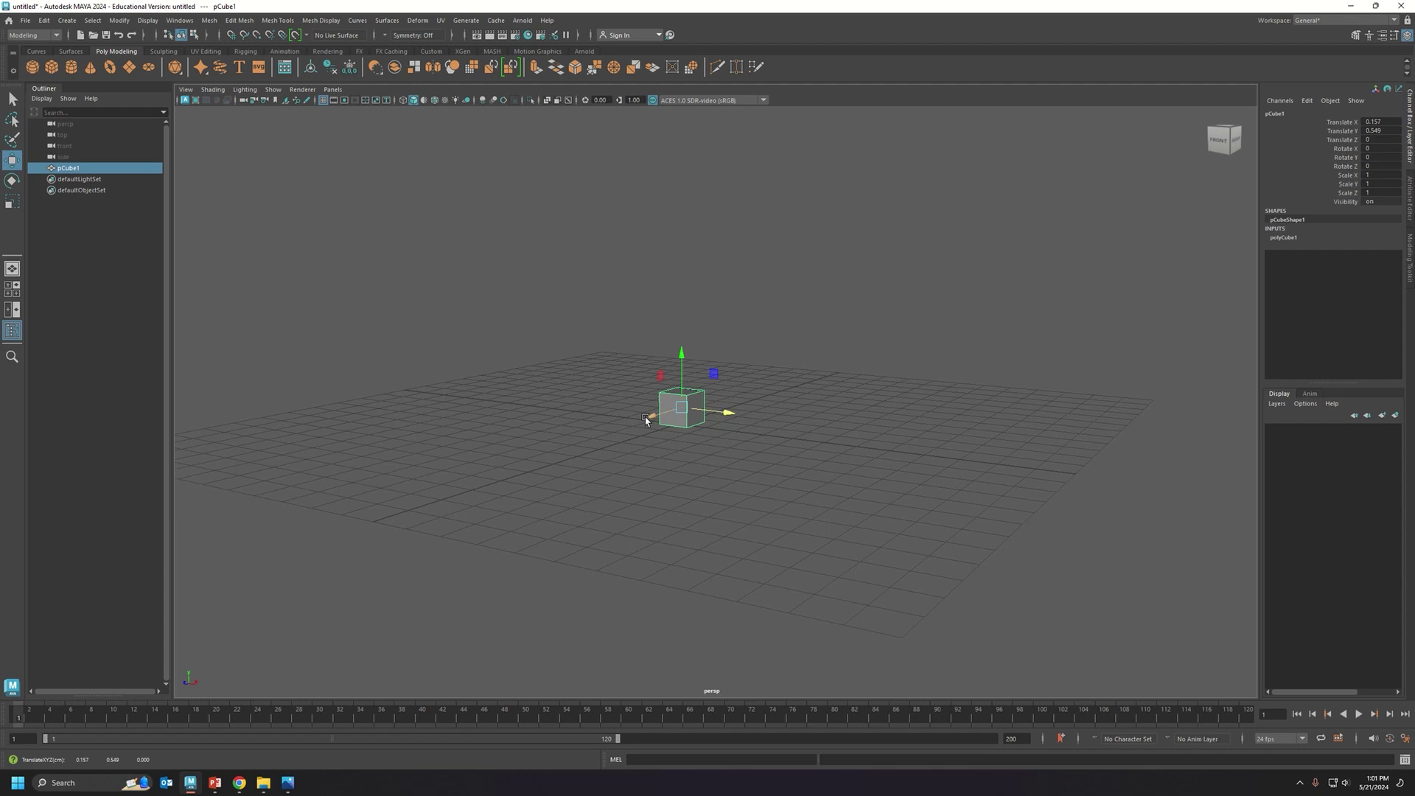
pyautogui.moveTo(638, 422); pyautogui.dragTo(681, 473)
# Undo all the cube's test moves along the Y, X and Z axes
pyautogui.hotkey('ctrl', 'z')
pyautogui.hotkey('ctrl', 'z')
pyautogui.hotkey('ctrl', 'z')
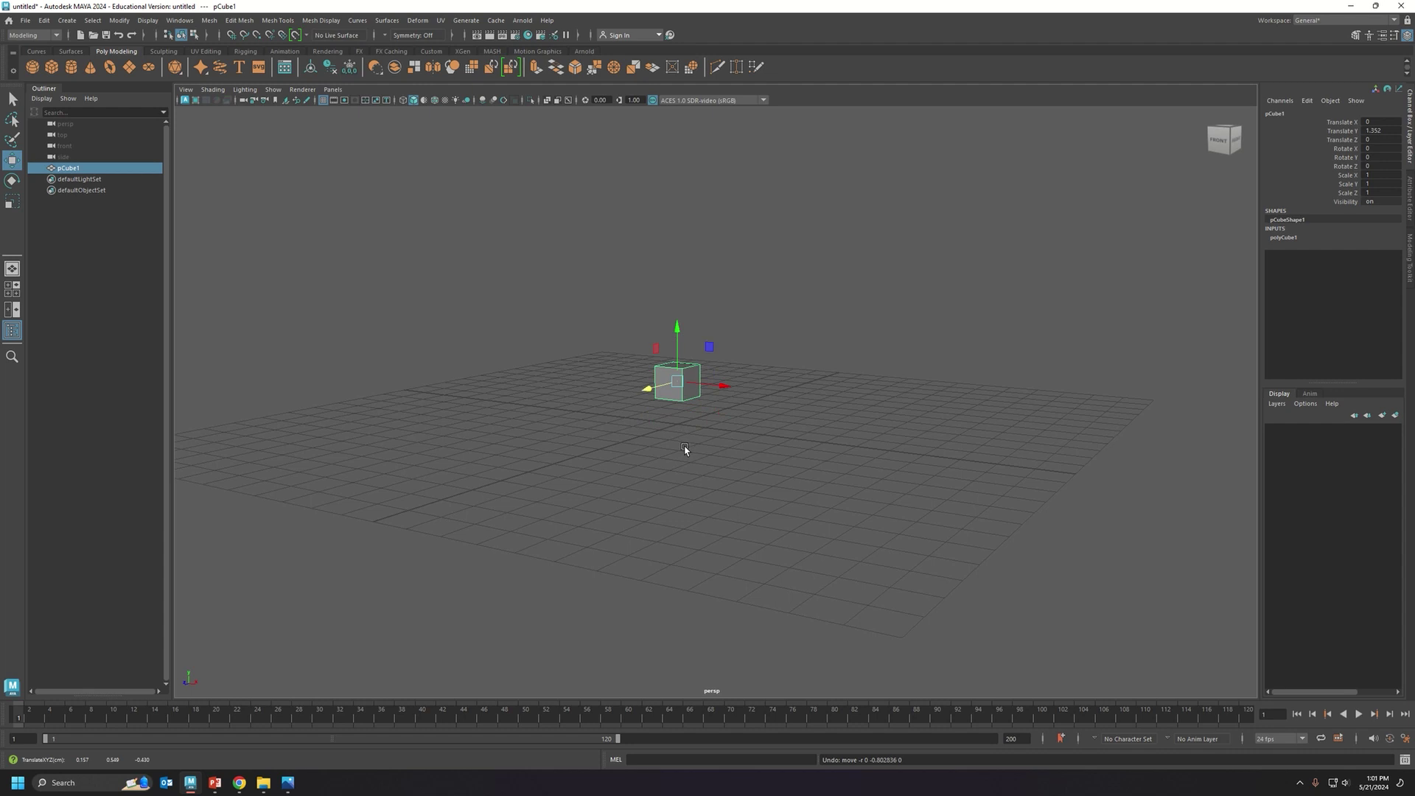
pyautogui.hotkey('ctrl', 'z')
pyautogui.hotkey('ctrl', 'z')
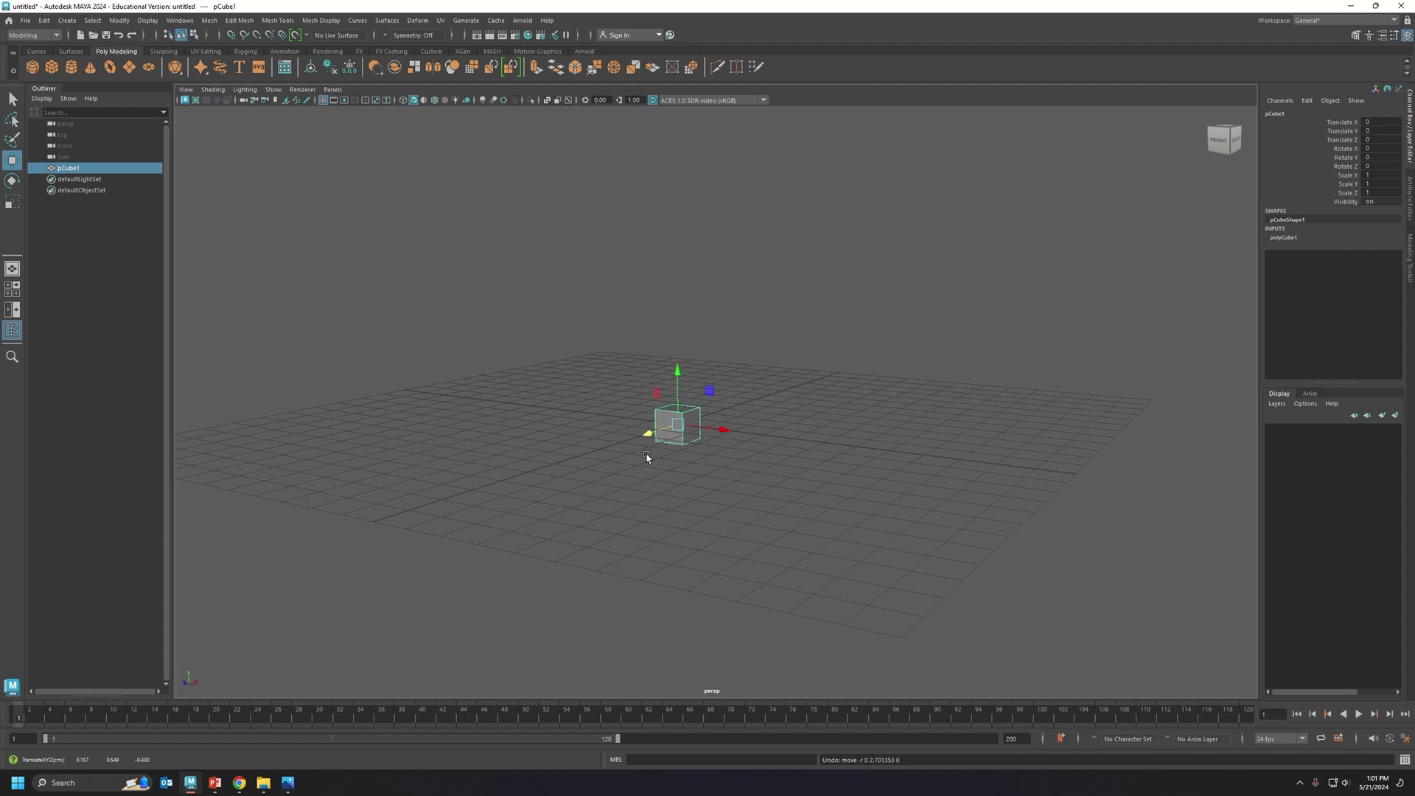
pyautogui.click(630, 454)
pyautogui.click(685, 418)
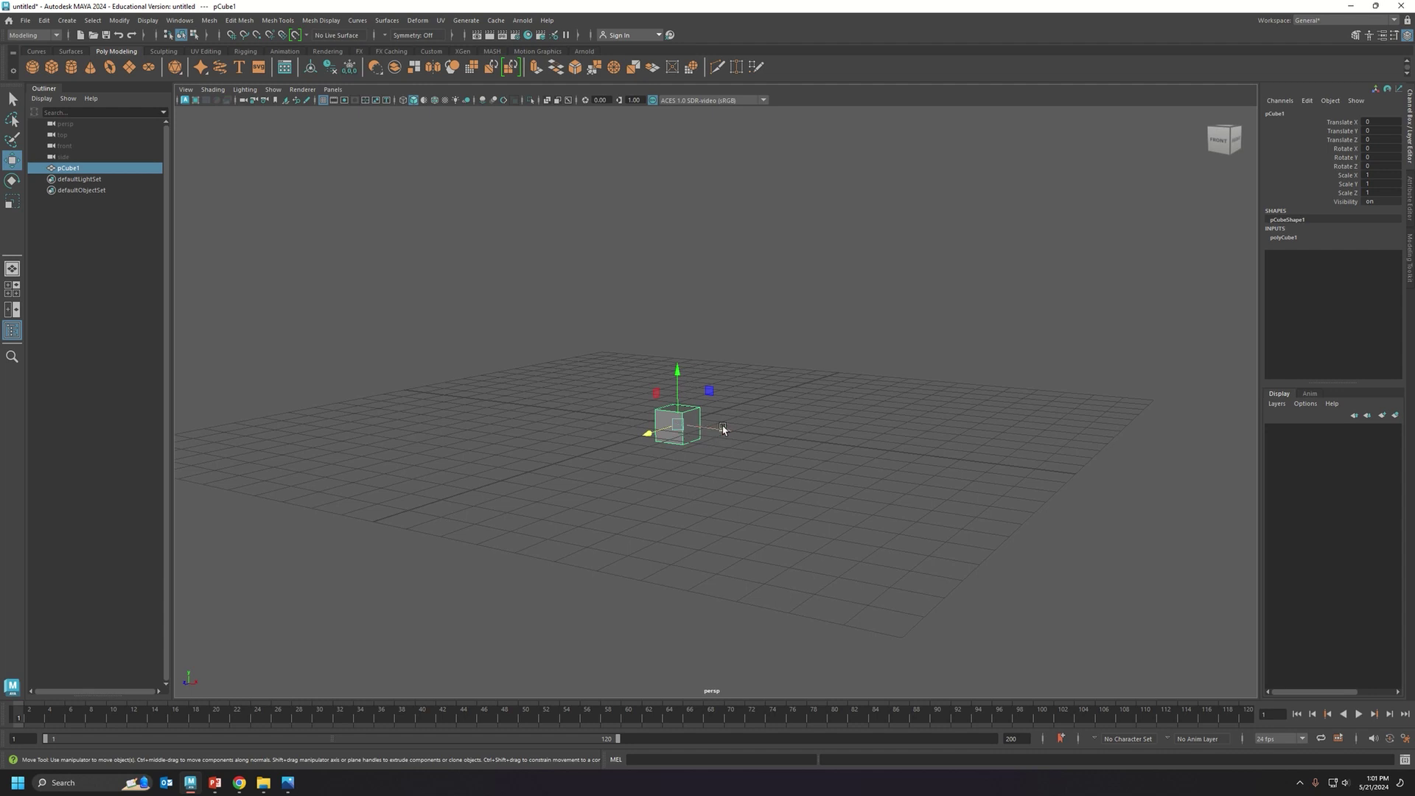
pyautogui.click(647, 435)
pyautogui.click(632, 436)
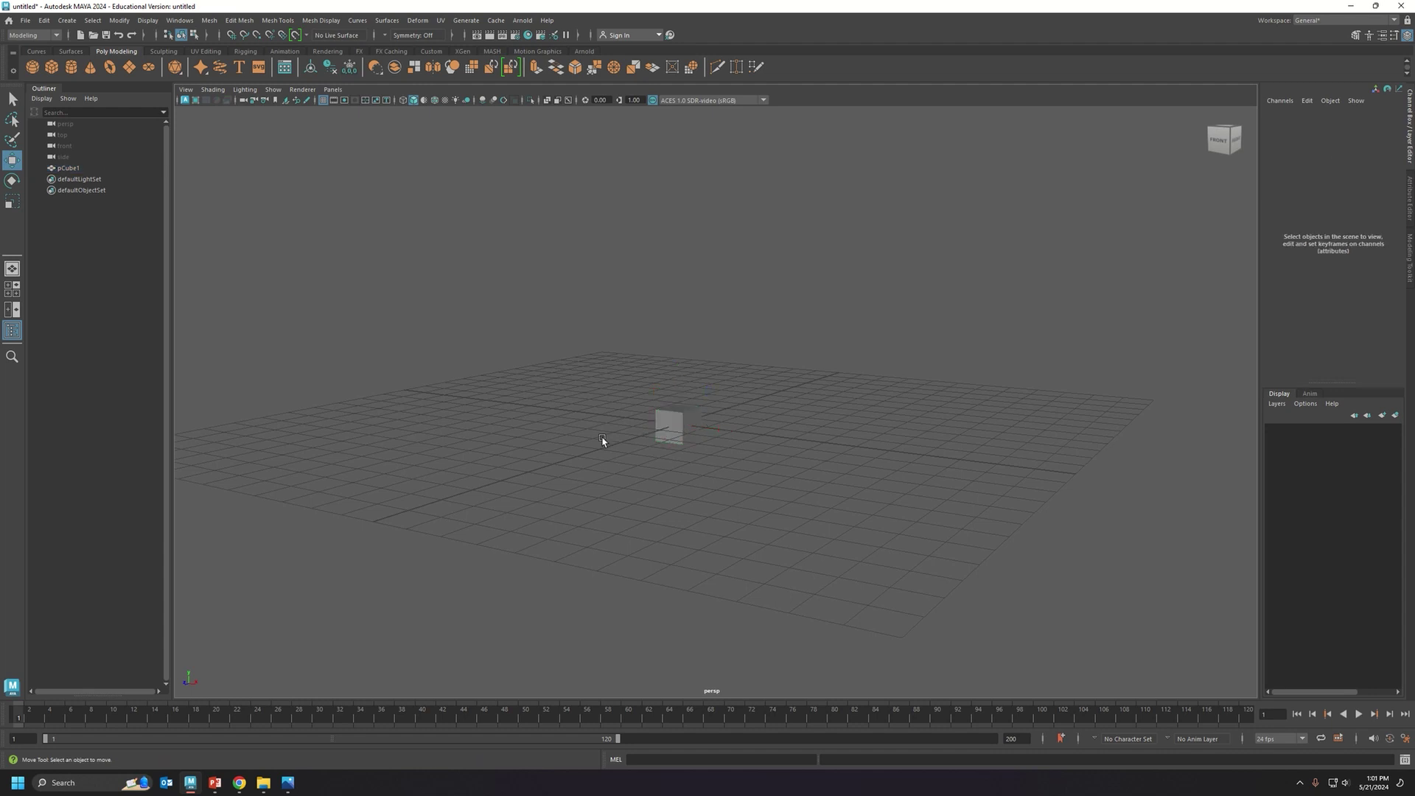
# Try rotating the selected cube around its axes with the Rotate tool and undo the test rotations
pyautogui.click(680, 421)
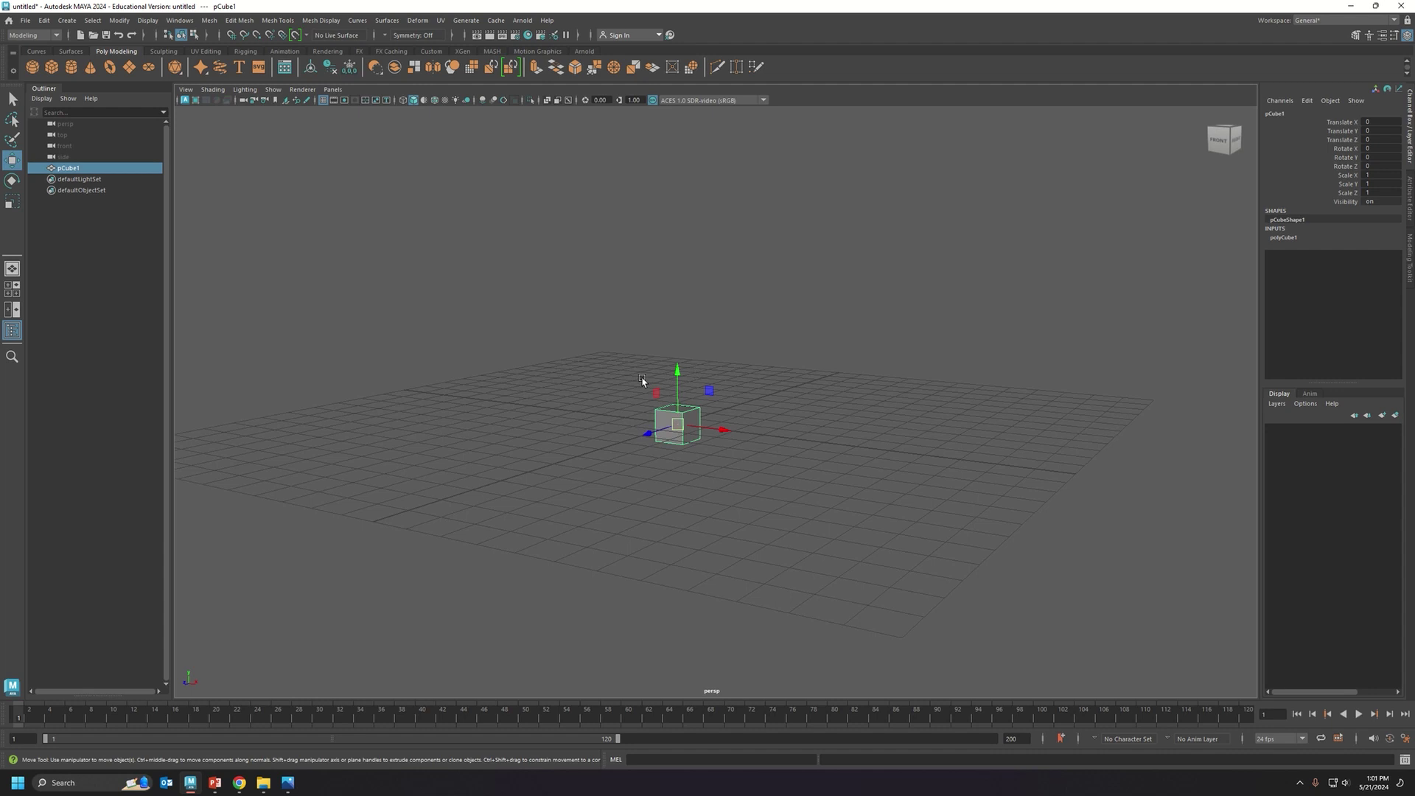
pyautogui.press('e')
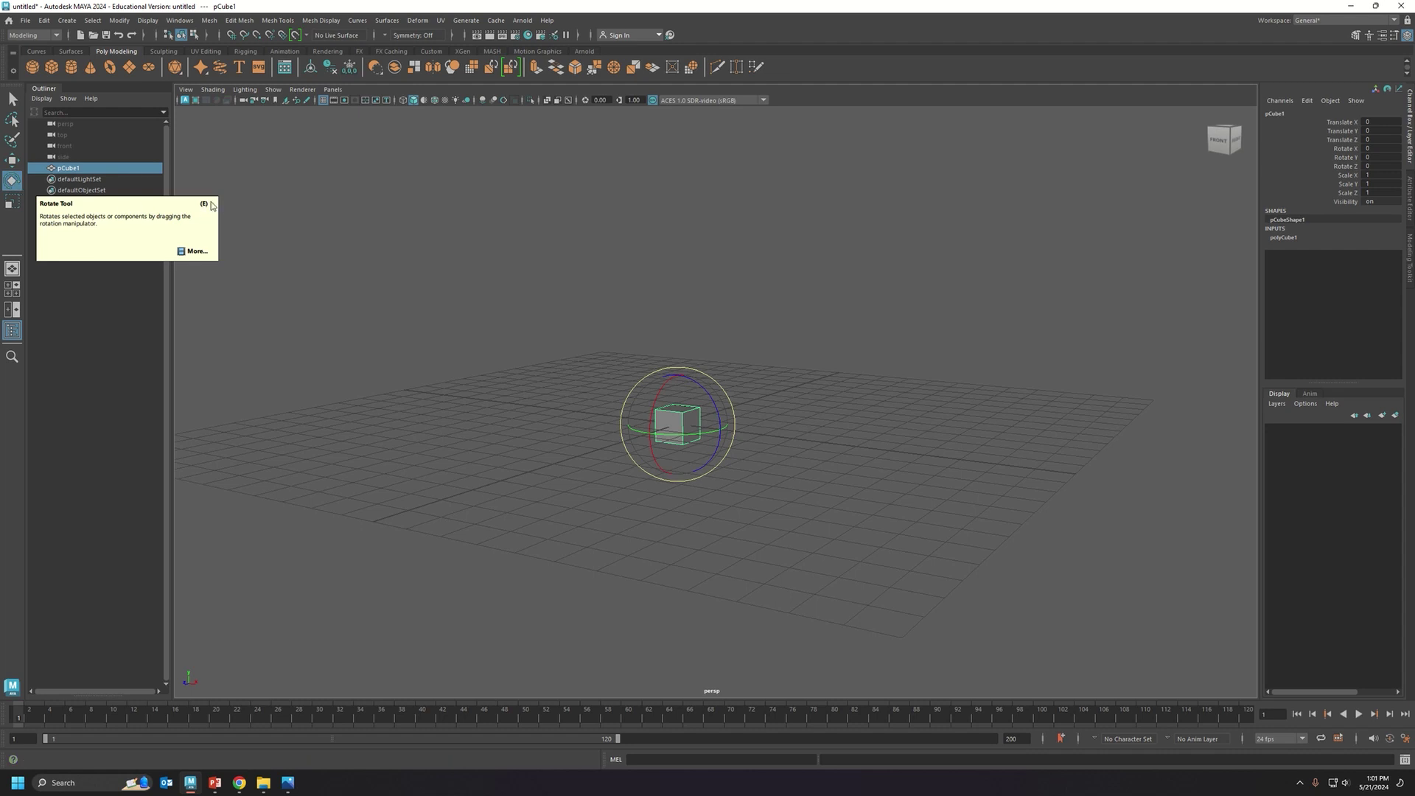
pyautogui.moveTo(662, 388); pyautogui.dragTo(669, 398)
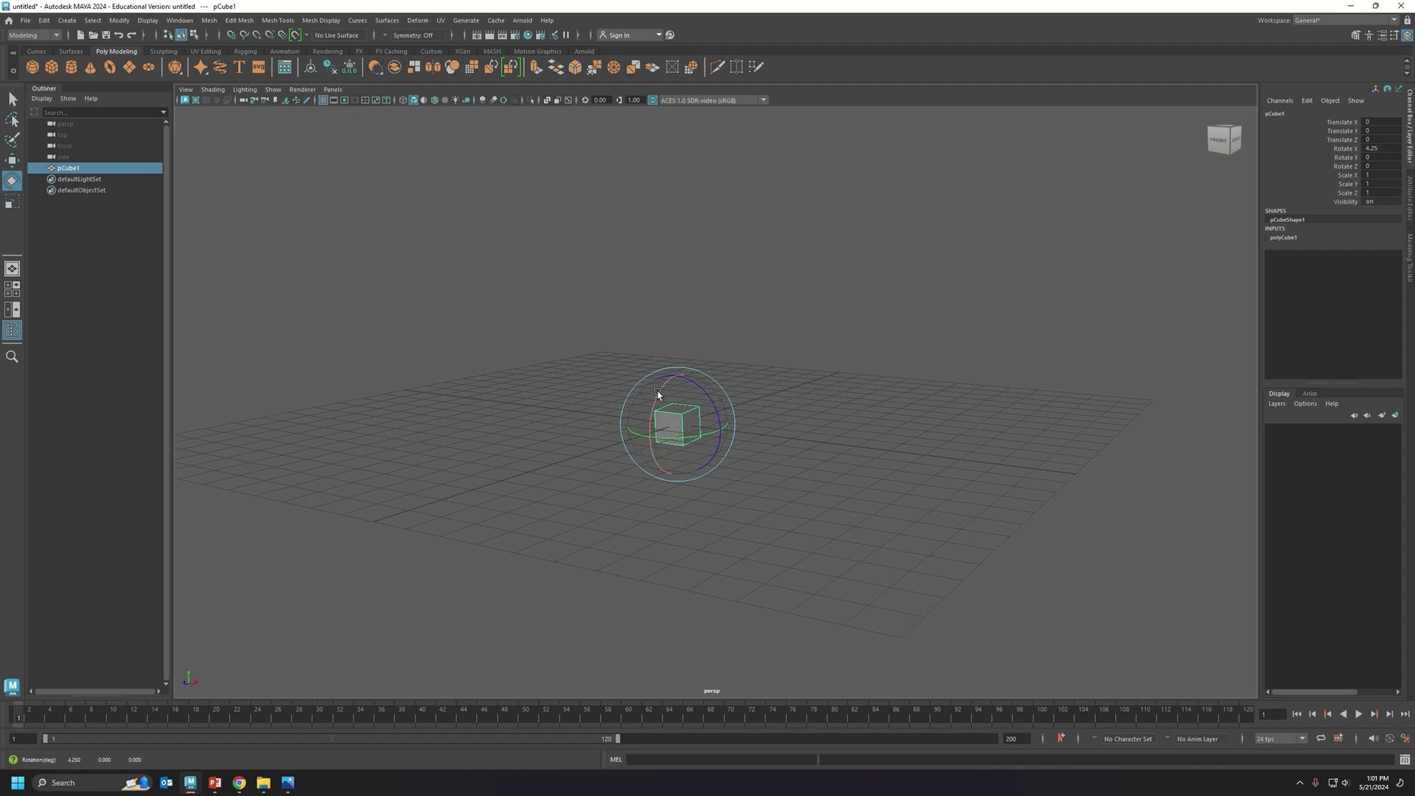
pyautogui.moveTo(658, 394); pyautogui.dragTo(717, 435)
pyautogui.hotkey('ctrl', 'z')
pyautogui.keyDown('alt'); pyautogui.moveTo(721, 427); pyautogui.dragTo(618, 442); pyautogui.keyUp('alt')
pyautogui.hotkey('ctrl', 'z')
pyautogui.hotkey('ctrl', 'z')
pyautogui.hotkey('ctrl', 'z')
pyautogui.hotkey('ctrl', 'z')
pyautogui.hotkey('ctrl', 'z')
pyautogui.hotkey('ctrl', 'z')
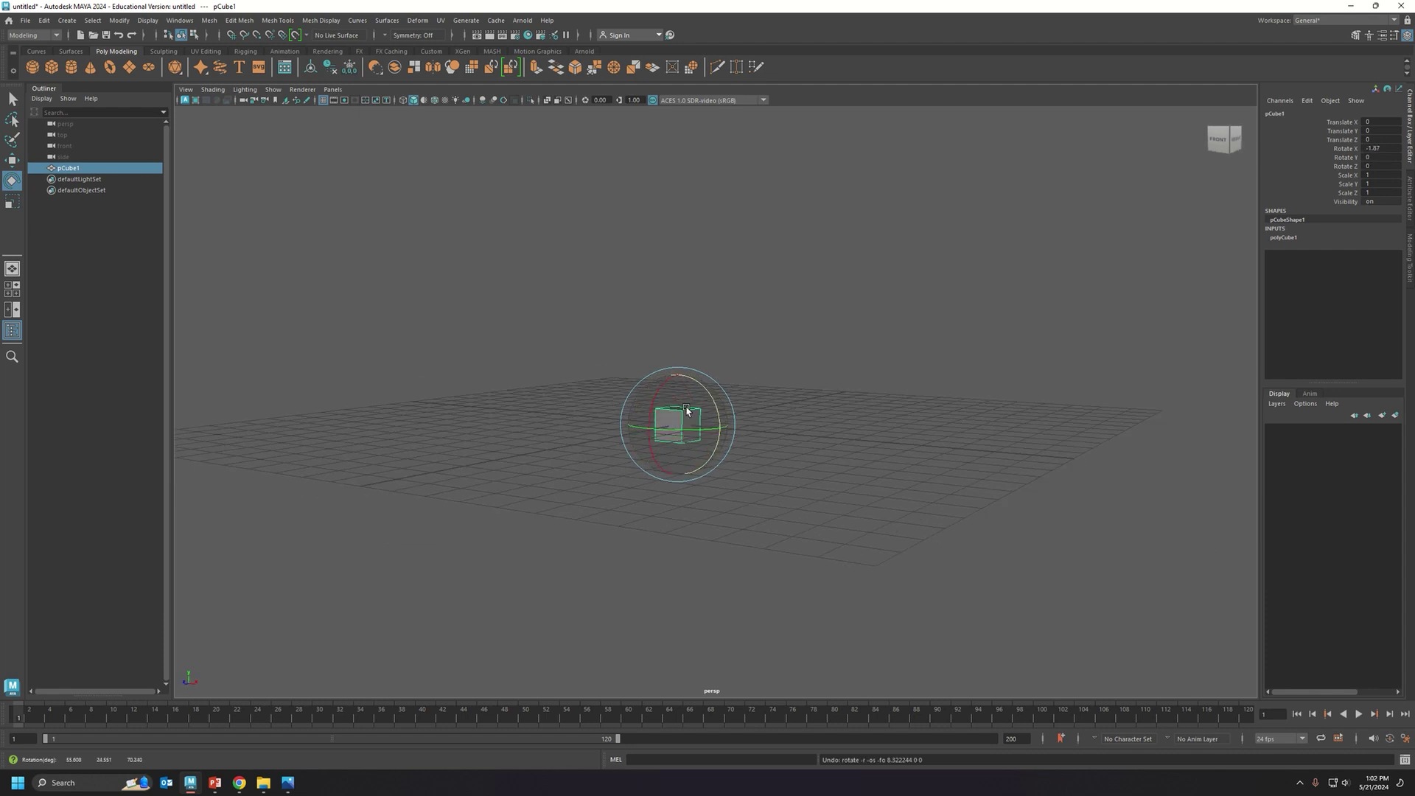
# Rotate the cube through its channel values to about -71.3 in X, -19.4 in Y and 138.2 in Z
pyautogui.keyDown('alt'); pyautogui.moveTo(714, 410); pyautogui.dragTo(749, 410); pyautogui.keyUp('alt')
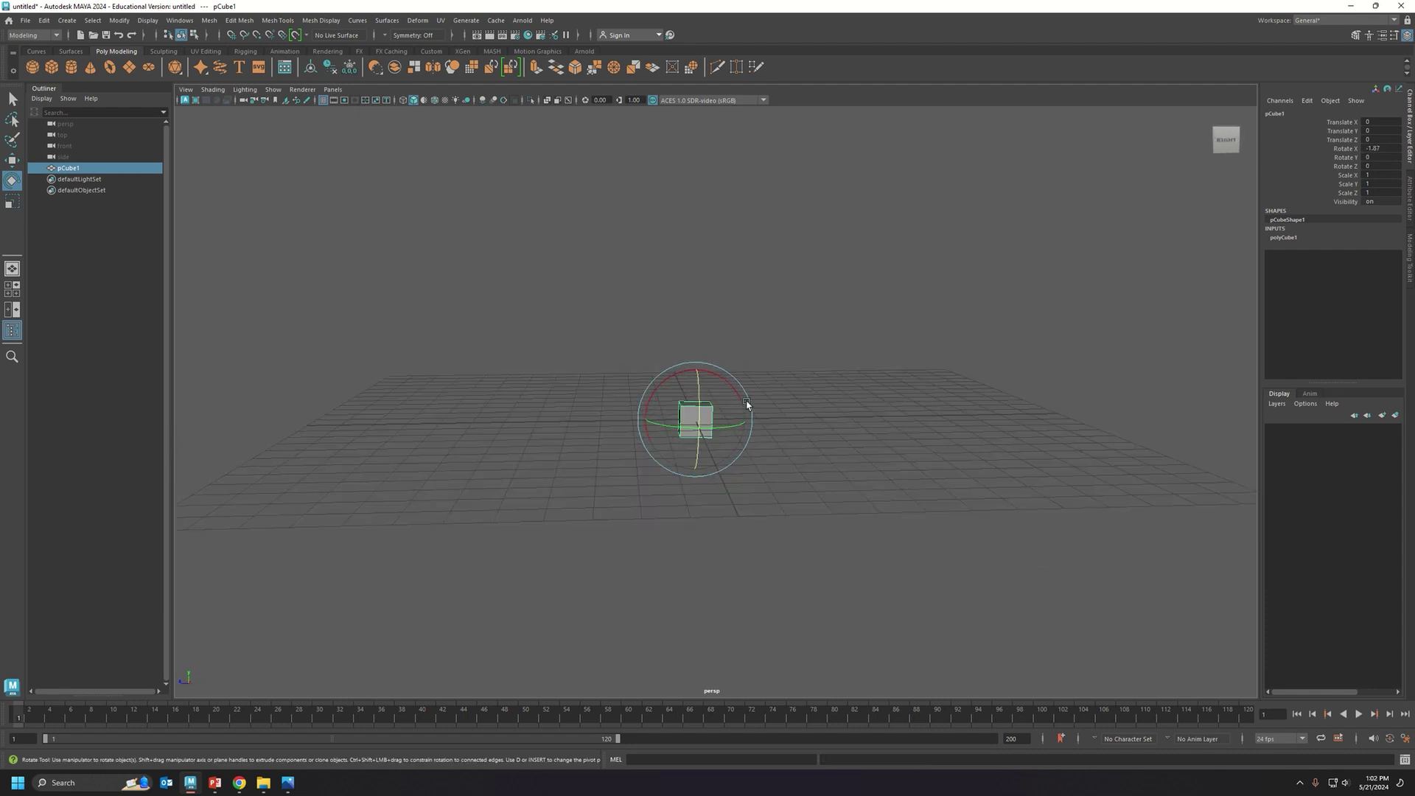
pyautogui.click(1349, 149)
pyautogui.moveTo(1132, 182); pyautogui.dragTo(1187, 169, button='middle')
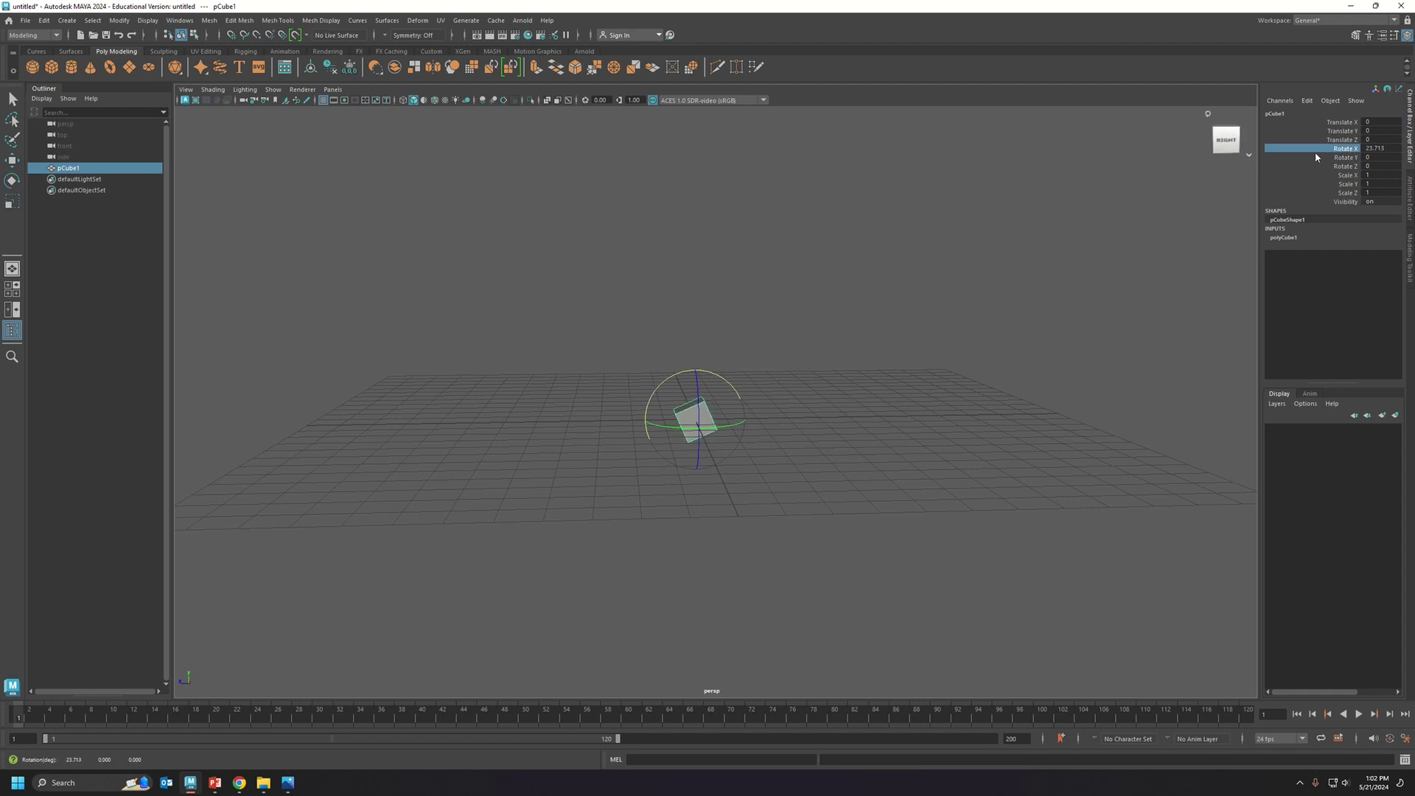
pyautogui.moveTo(1064, 206); pyautogui.dragTo(899, 270, button='middle')
pyautogui.click(1344, 158)
pyautogui.click(1344, 166)
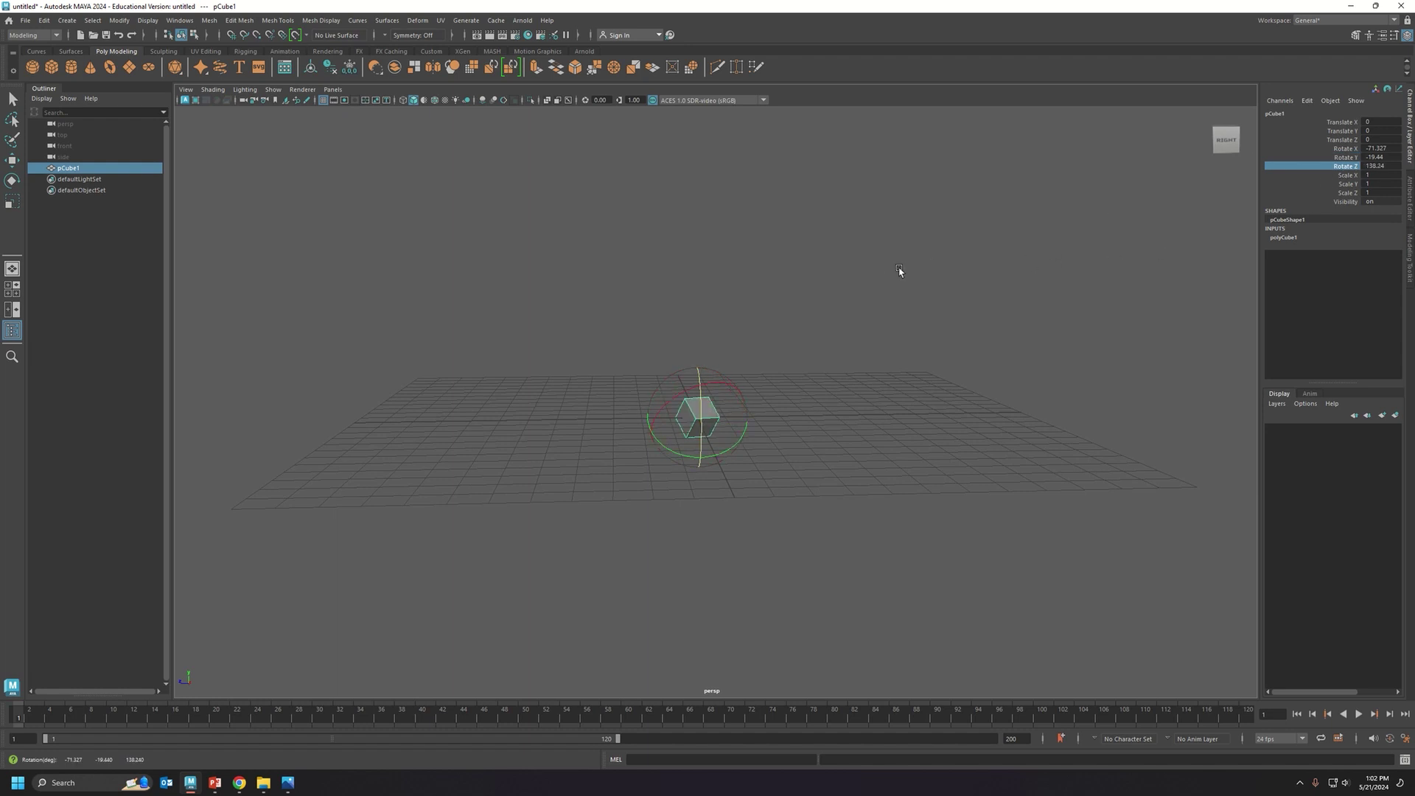
# Reset the cube's Rotate X, Rotate Y and Rotate Z values to 0 together and reselect the cube
pyautogui.moveTo(1385, 149); pyautogui.dragTo(1386, 170)
pyautogui.click(1387, 168)
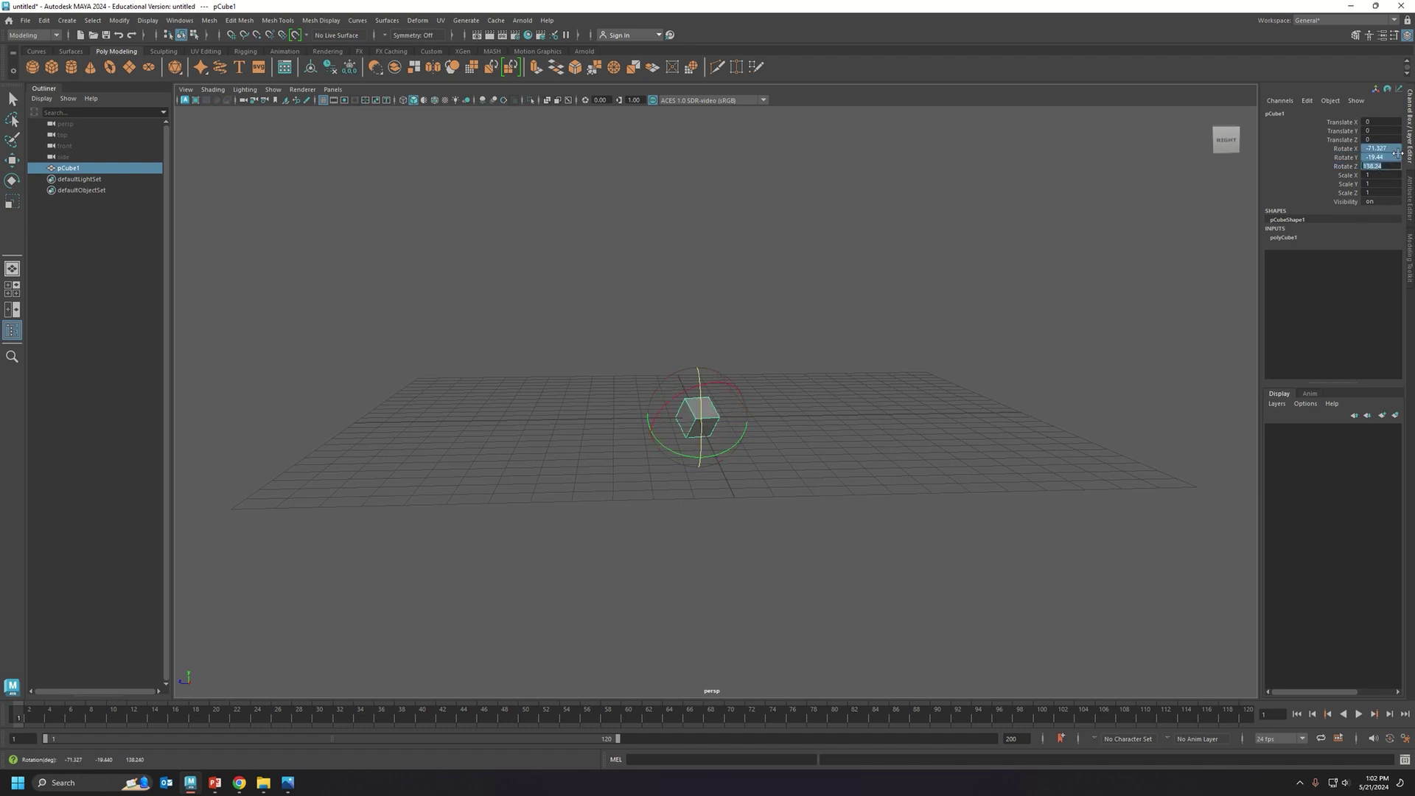
pyautogui.press('Return')
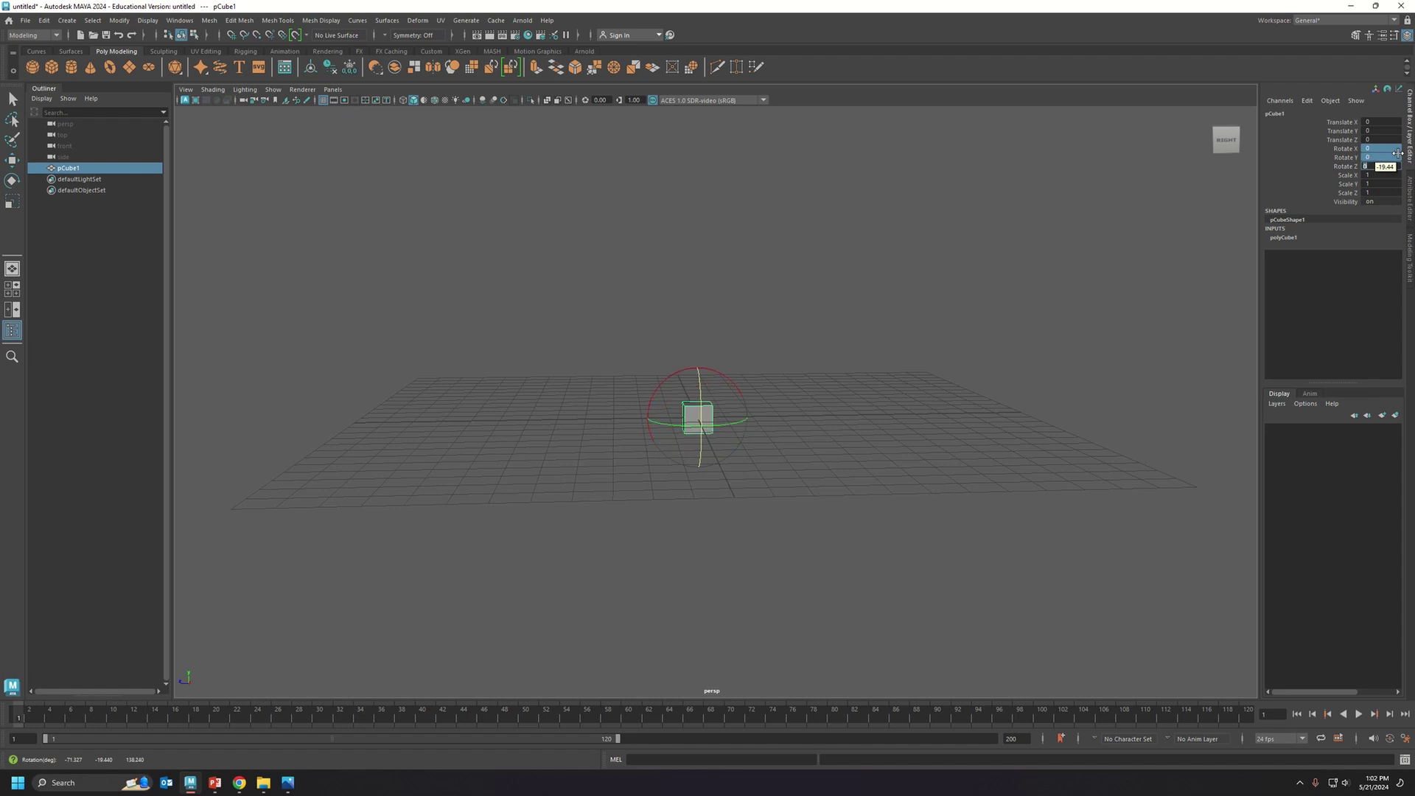
pyautogui.click(1386, 149)
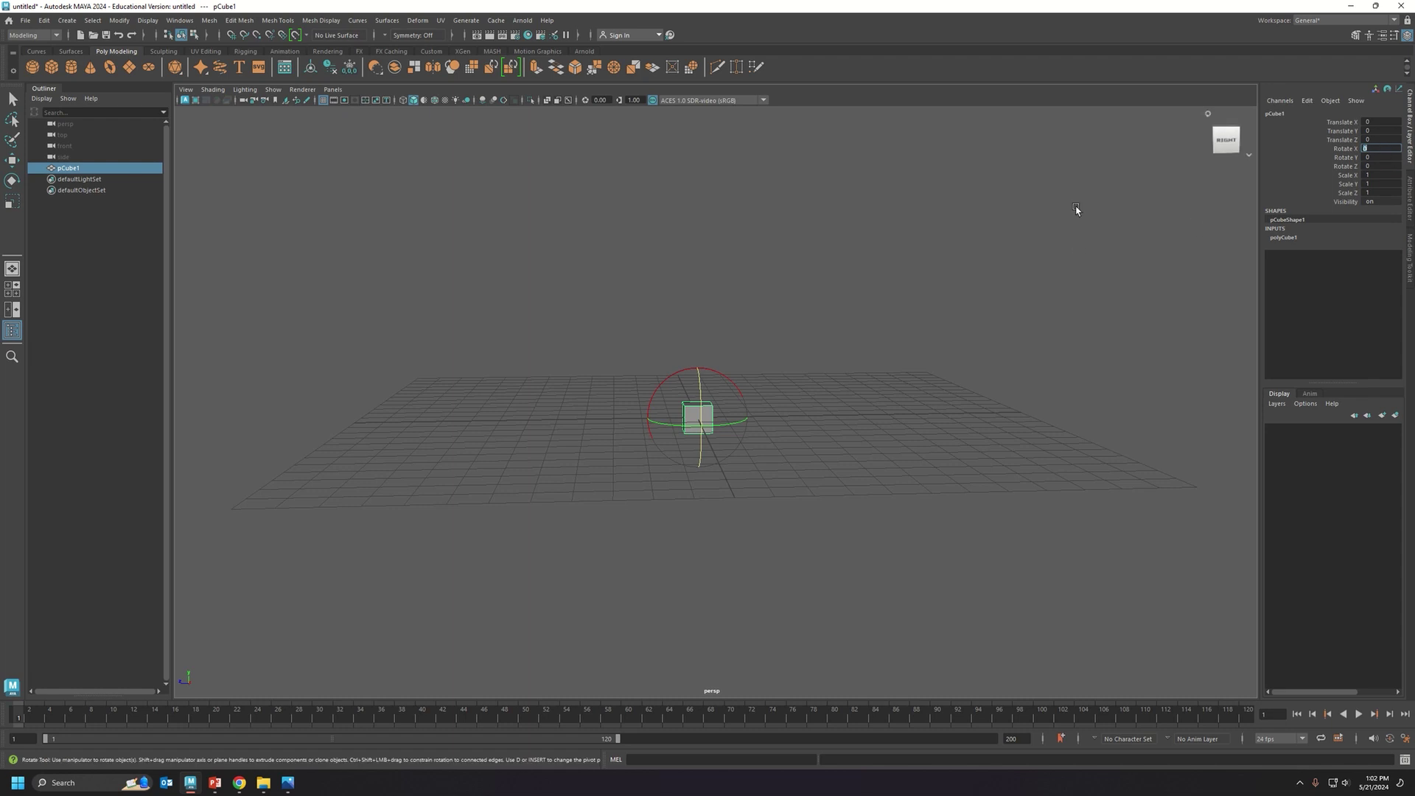
pyautogui.click(637, 334)
pyautogui.click(699, 396)
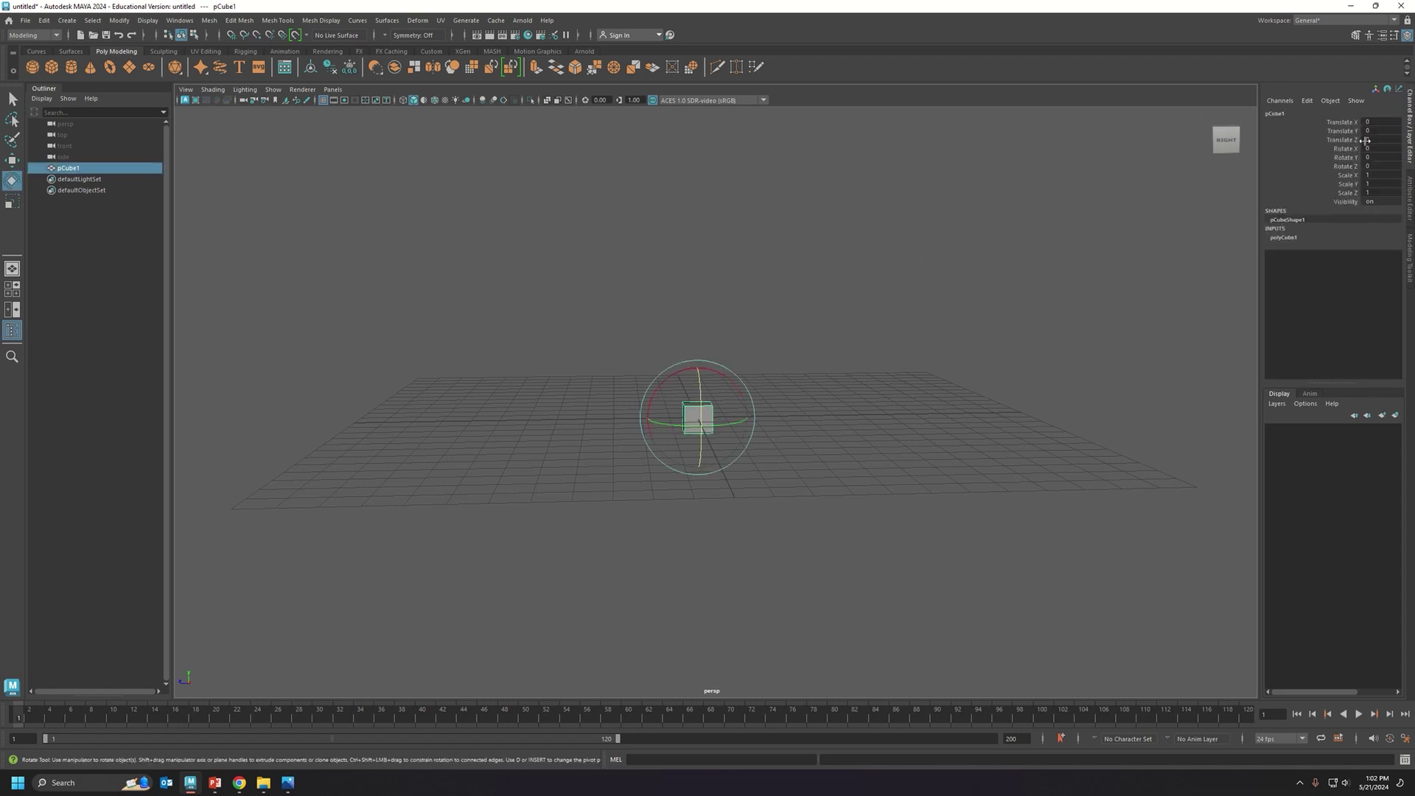
# Try stretching the cube with the Scale tool to about 8.2 in X, 4.74 in Y and 11.4 in Z
pyautogui.keyDown('alt'); pyautogui.moveTo(725, 325); pyautogui.dragTo(694, 331); pyautogui.keyUp('alt')
pyautogui.press('r')
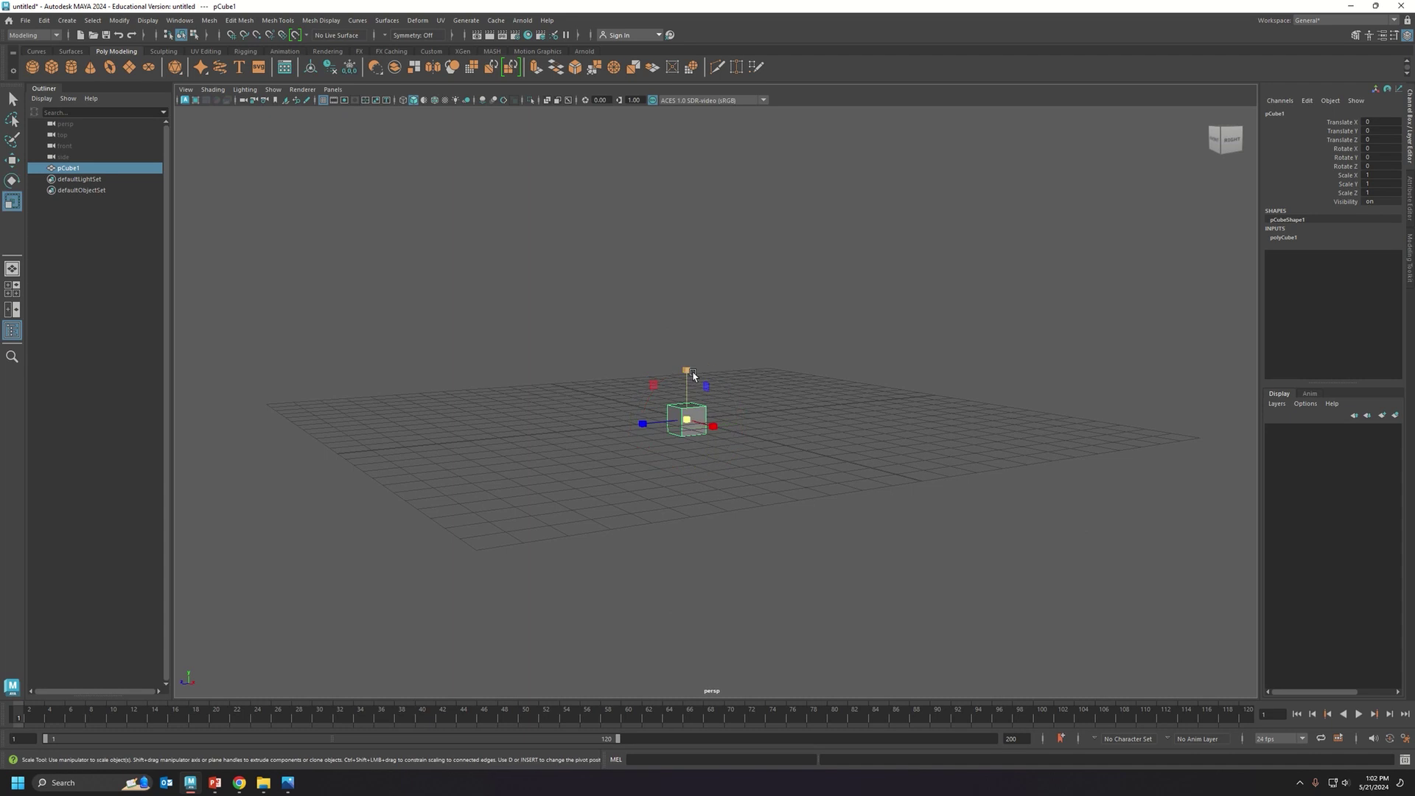
pyautogui.click(728, 337)
pyautogui.click(690, 413)
pyautogui.moveTo(687, 374); pyautogui.dragTo(720, 211)
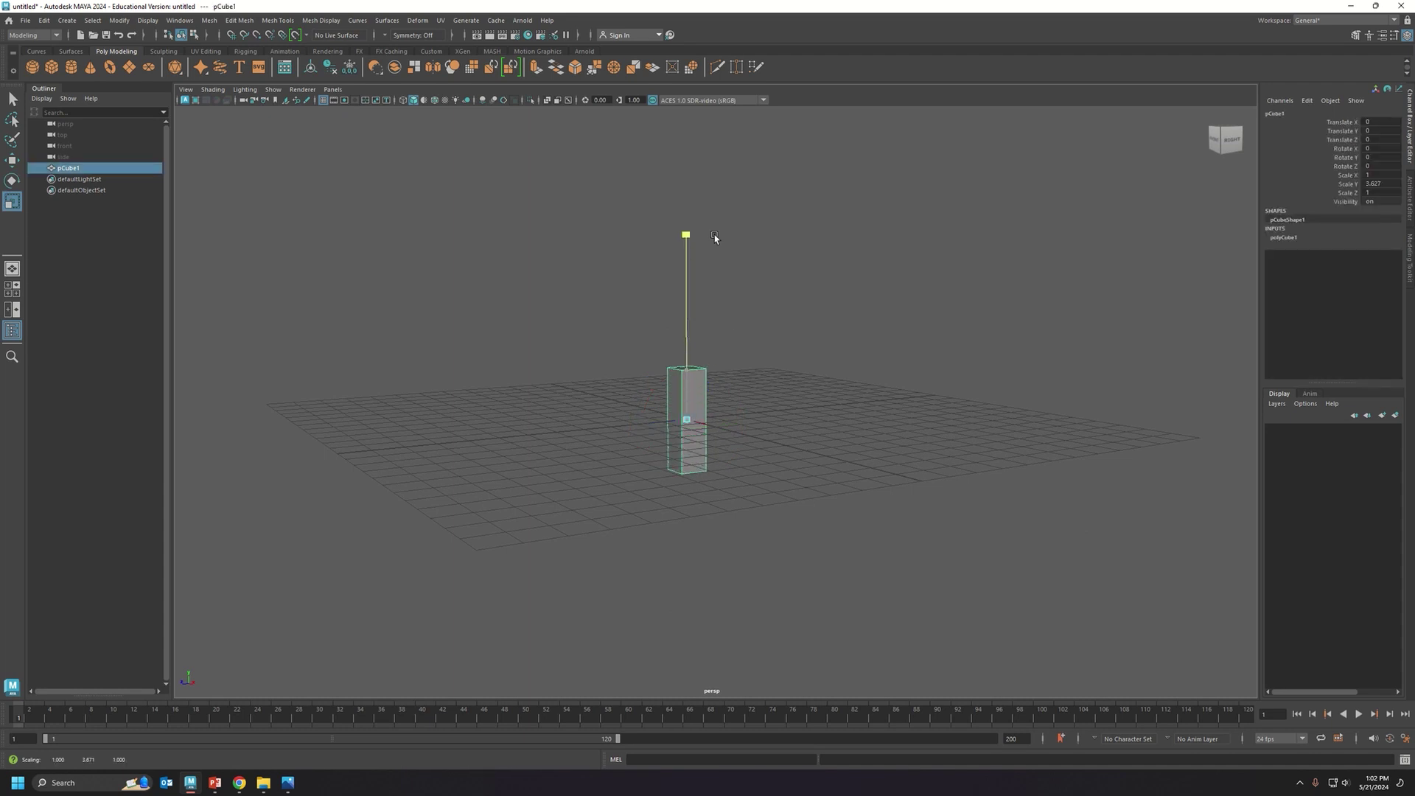
pyautogui.moveTo(714, 425); pyautogui.dragTo(996, 583)
pyautogui.moveTo(643, 425); pyautogui.dragTo(126, 543)
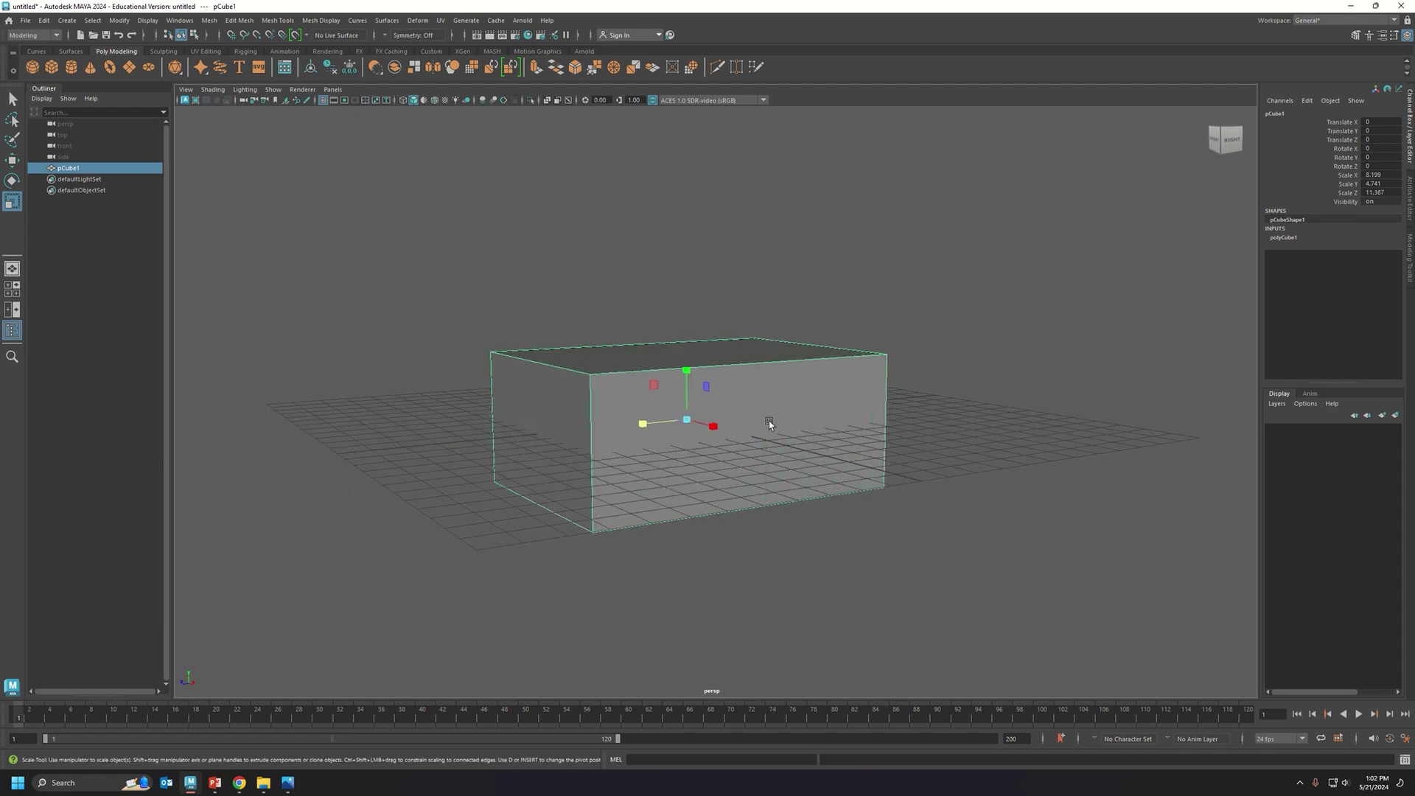
# Undo the cube's separate stretches along the X, Y and Z axes
pyautogui.keyDown('alt'); pyautogui.moveTo(748, 442); pyautogui.dragTo(887, 493); pyautogui.keyUp('alt')
pyautogui.hotkey('ctrl', 'z')
pyautogui.hotkey('ctrl', 'z')
pyautogui.hotkey('ctrl', 'z')
pyautogui.hotkey('ctrl', 'z')
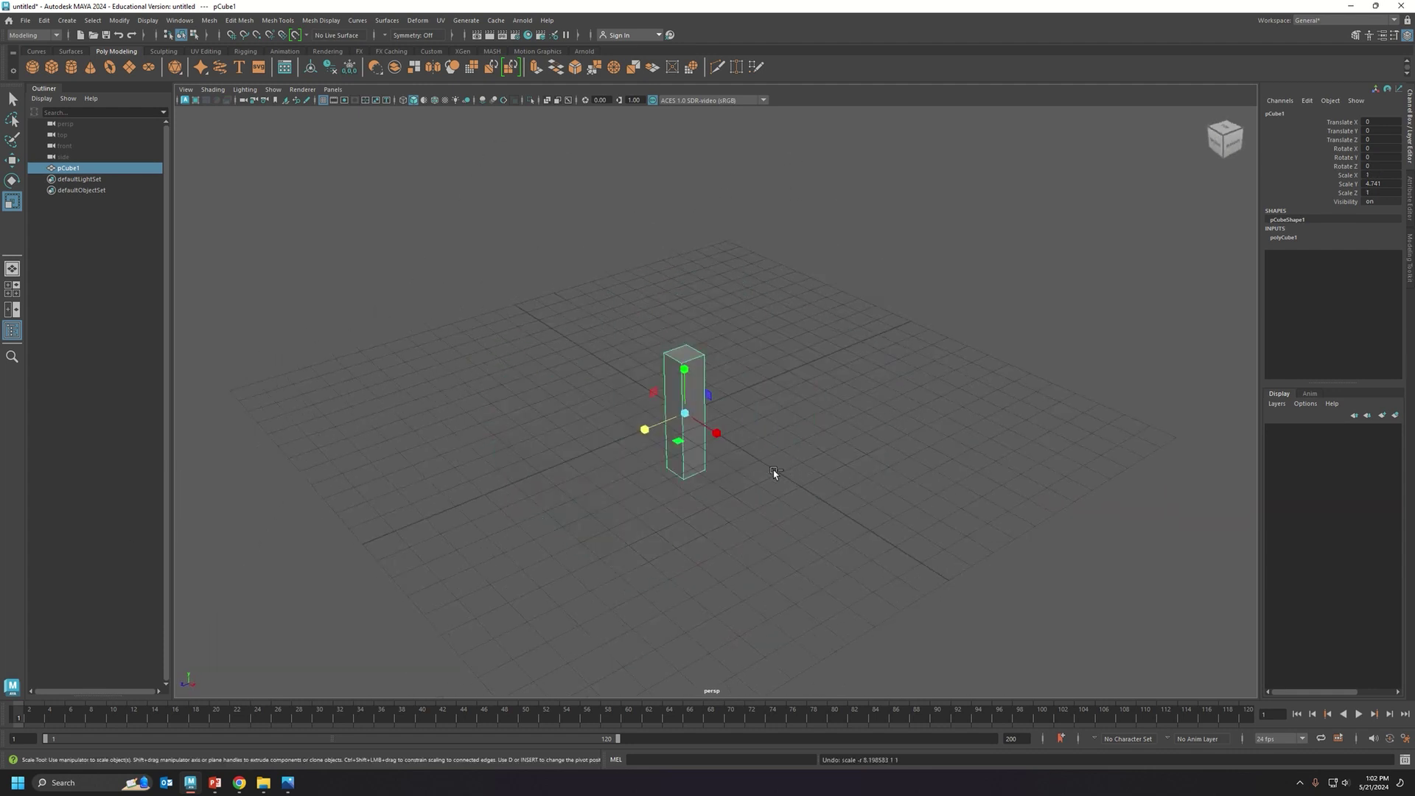
pyautogui.keyDown('alt'); pyautogui.moveTo(658, 433); pyautogui.dragTo(682, 316); pyautogui.keyUp('alt')
pyautogui.keyDown('alt'); pyautogui.moveTo(666, 402); pyautogui.dragTo(667, 434); pyautogui.keyUp('alt')
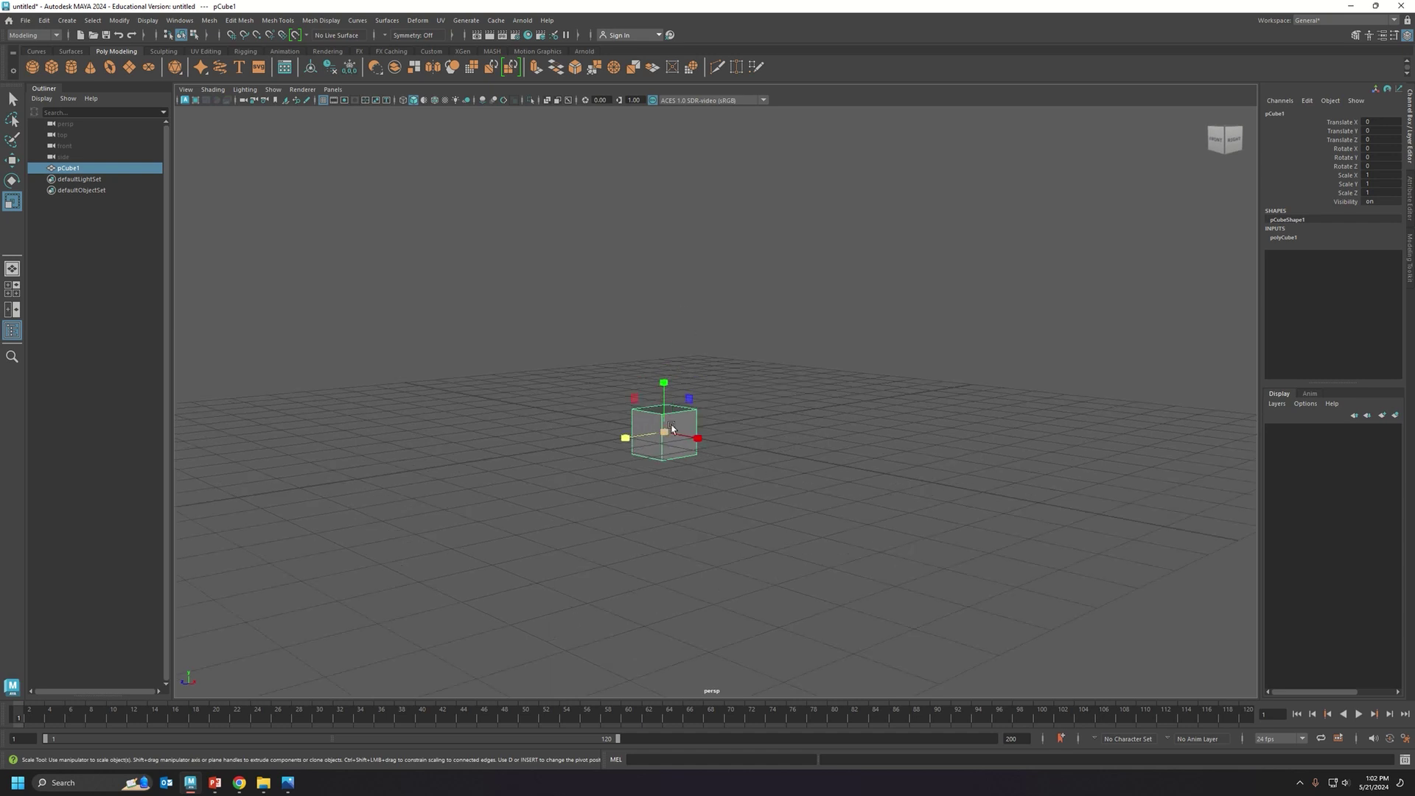
# Try scaling the cube uniformly from its center and undo the change
pyautogui.moveTo(665, 439)
pyautogui.mouseDown()
pyautogui.moveTo(822, 405)
pyautogui.moveTo(734, 410)
pyautogui.moveTo(745, 462)
pyautogui.moveTo(787, 408)
pyautogui.moveTo(540, 427)
pyautogui.moveTo(682, 430)
pyautogui.moveTo(886, 379)
pyautogui.moveTo(558, 429)
pyautogui.moveTo(654, 383)
pyautogui.moveTo(724, 393)
pyautogui.moveTo(687, 406)
pyautogui.moveTo(777, 388)
pyautogui.moveTo(711, 395)
pyautogui.moveTo(746, 389)
pyautogui.moveTo(615, 442)
pyautogui.moveTo(714, 452)
pyautogui.moveTo(682, 418)
pyautogui.moveTo(656, 452)
pyautogui.moveTo(745, 449)
pyautogui.moveTo(678, 433)
pyautogui.moveTo(680, 418)
pyautogui.mouseUp()
pyautogui.scroll(-4, 733, 410)
pyautogui.hotkey('ctrl', 'z')
pyautogui.hotkey('ctrl', 'z')
# Try scaling the cube along two axes at once and undo the scaling back to 1 on every axis
pyautogui.keyDown('alt'); pyautogui.moveTo(625, 457); pyautogui.dragTo(817, 418); pyautogui.keyUp('alt')
pyautogui.hotkey('ctrl', 'z')
pyautogui.hotkey('ctrl', 'z')
pyautogui.hotkey('ctrl', 'z')
pyautogui.hotkey('ctrl', 'z')
pyautogui.hotkey('ctrl', 'z')
pyautogui.hotkey('ctrl', 'z')
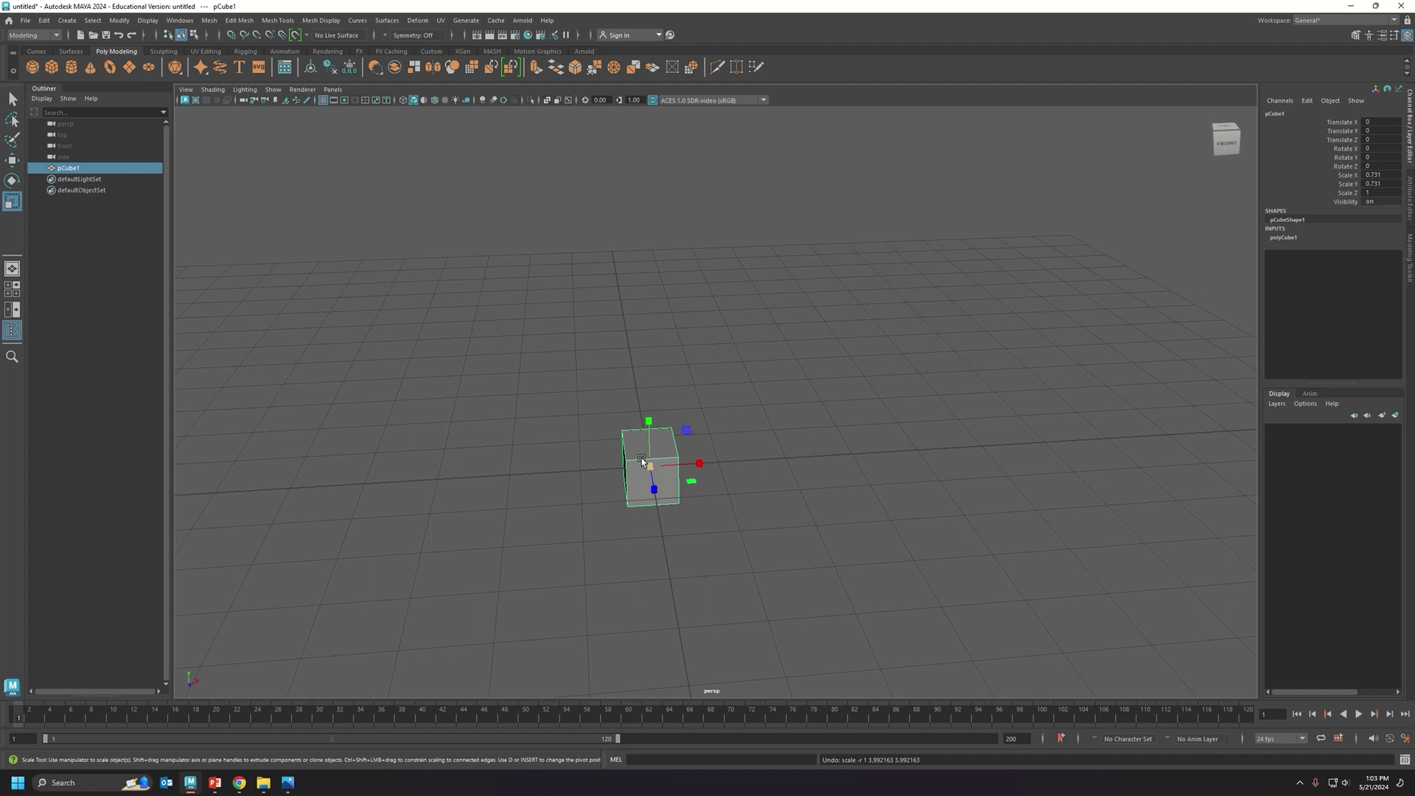
pyautogui.keyDown('alt'); pyautogui.moveTo(603, 458); pyautogui.dragTo(836, 421); pyautogui.keyUp('alt')
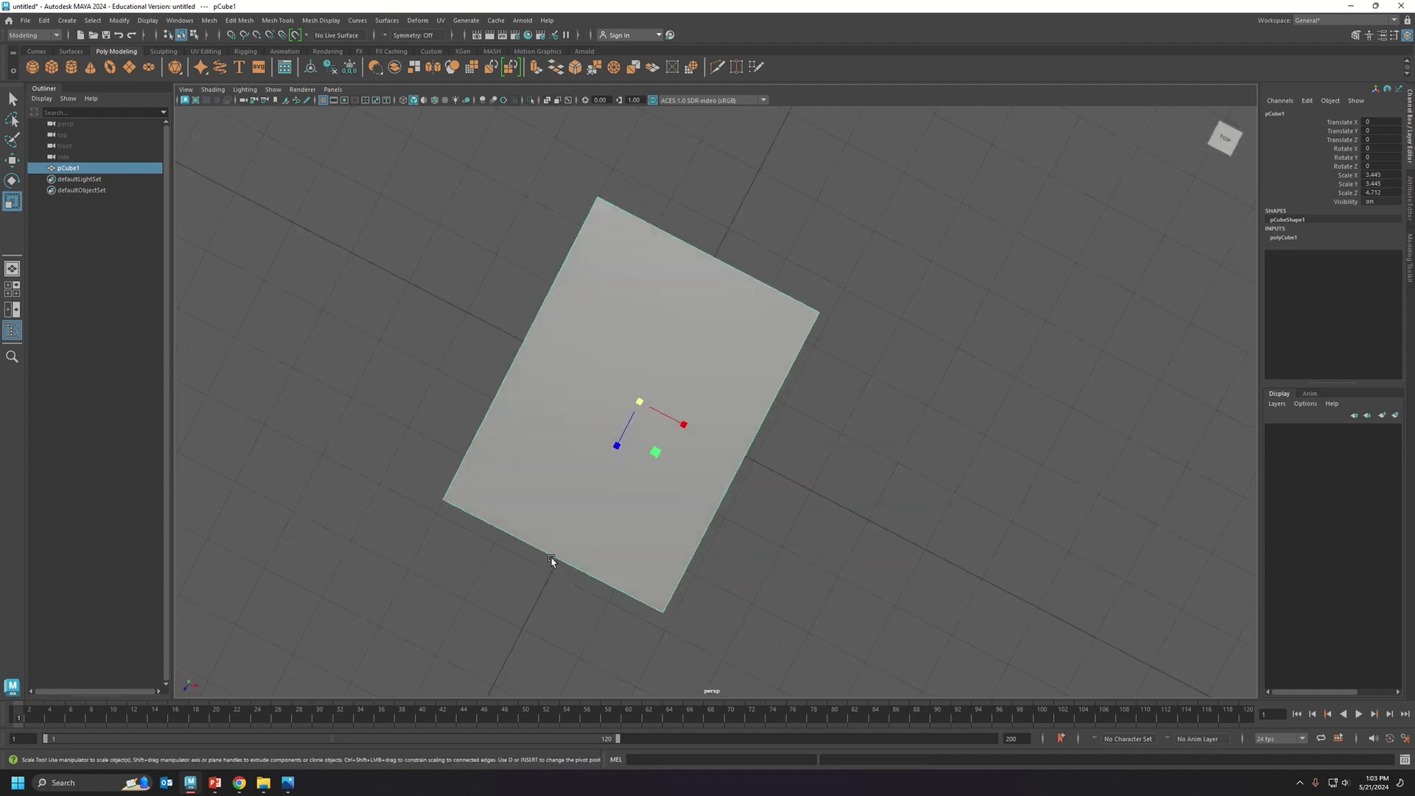
pyautogui.hotkey('ctrl', 'z')
pyautogui.hotkey('ctrl', 'z')
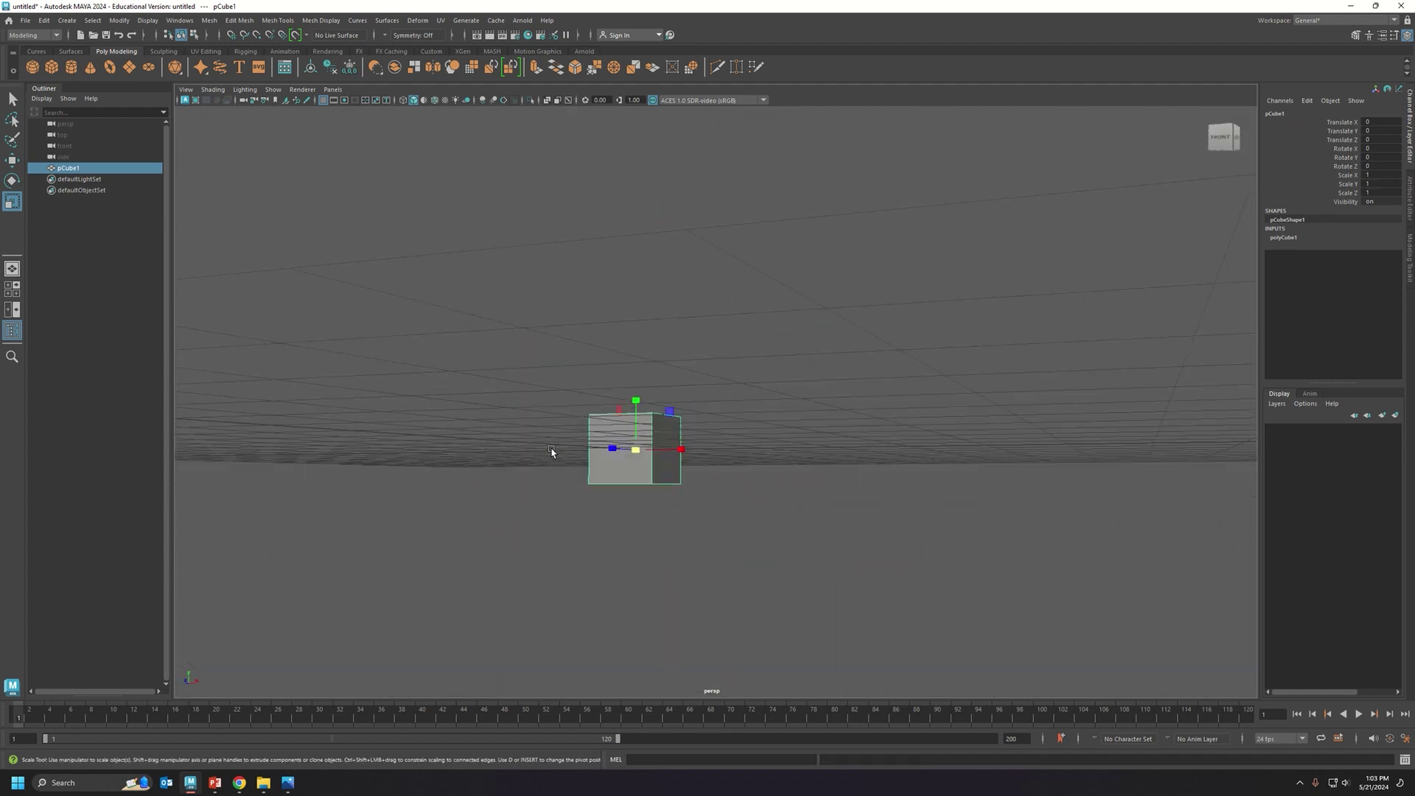